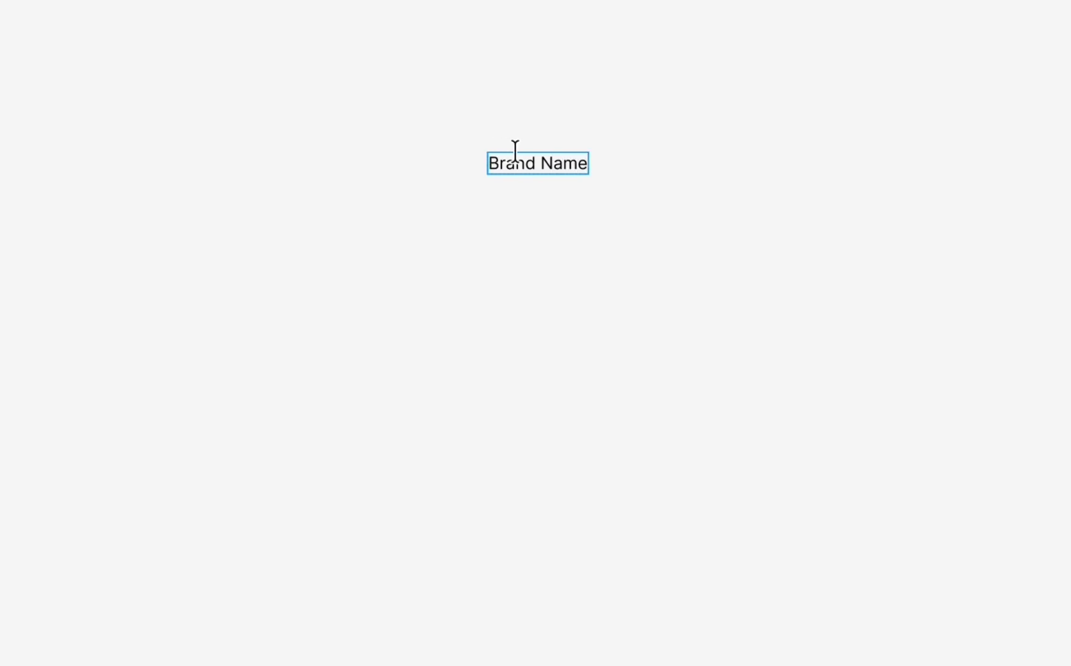
Set the Brand Name text to font size 24.
{"action": "key", "text": "Escape"}
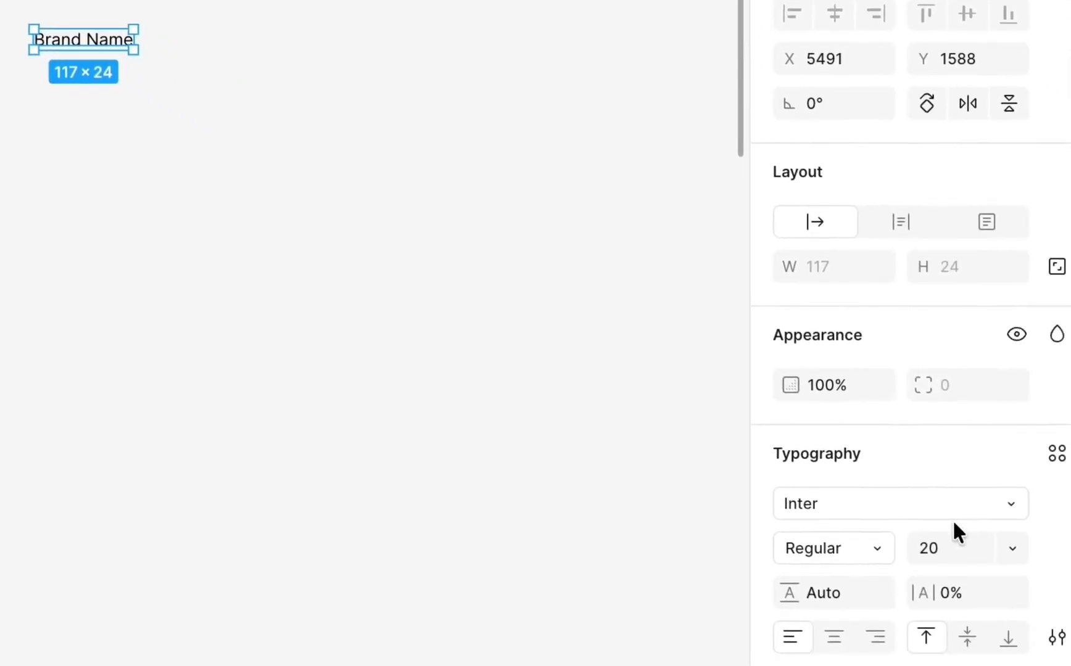
{"action": "left_click", "coordinate": [954, 543]}
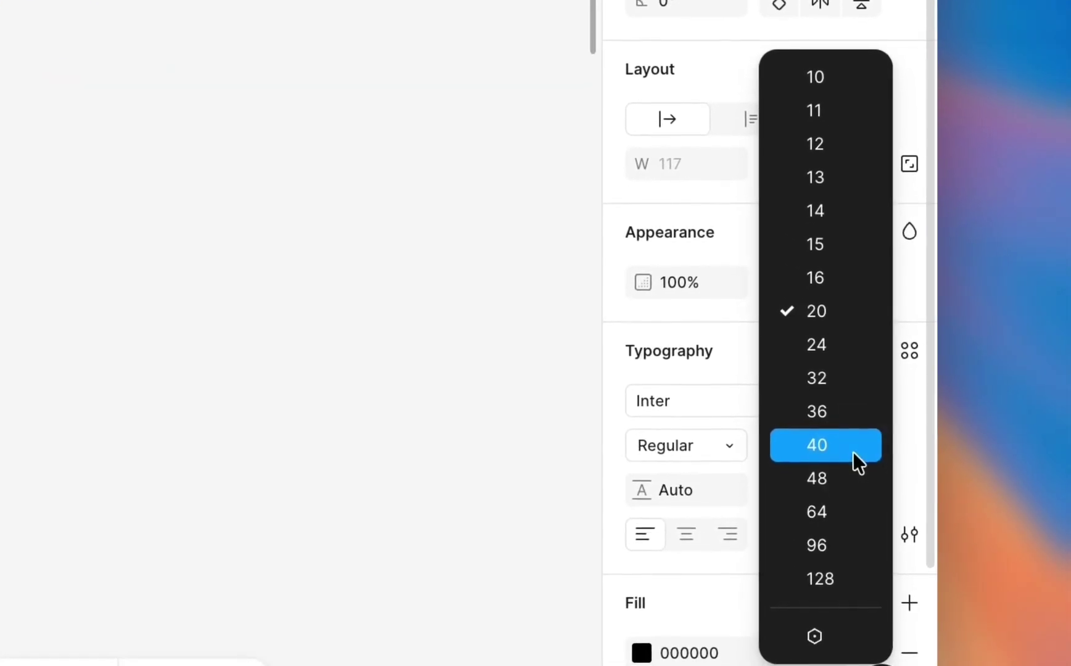
{"action": "left_click", "coordinate": [835, 343]}
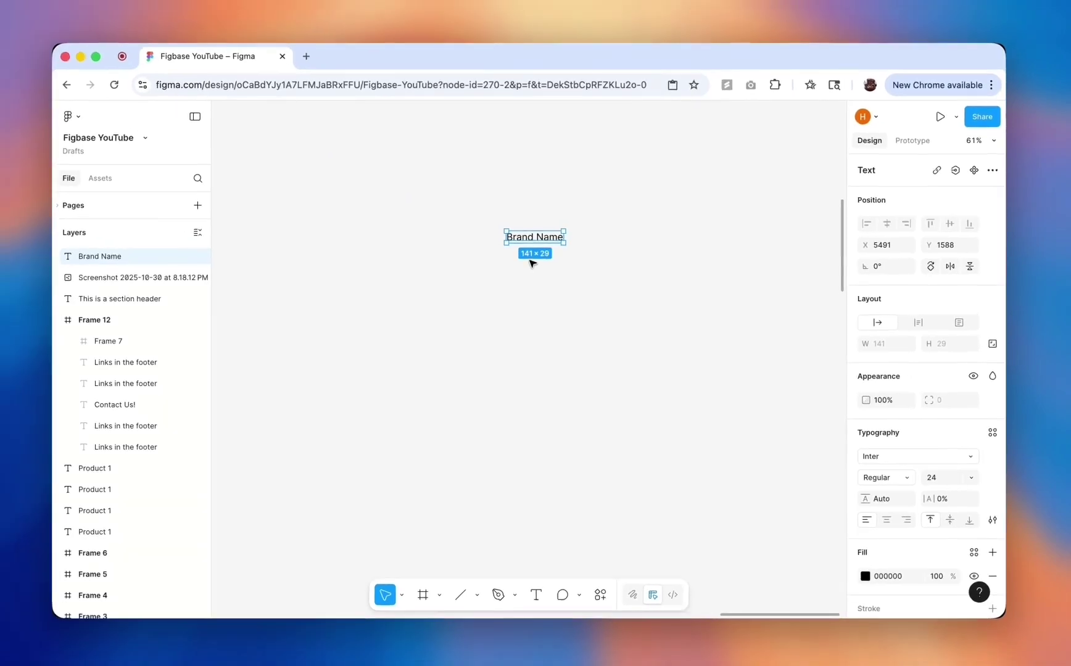
Add Men, Women and New text labels in a row beneath Brand Name.
{"action": "scroll", "coordinate": [533, 264], "scroll_direction": "up", "scroll_amount": 5}
{"action": "key", "text": "t"}
{"action": "left_click", "coordinate": [507, 267]}
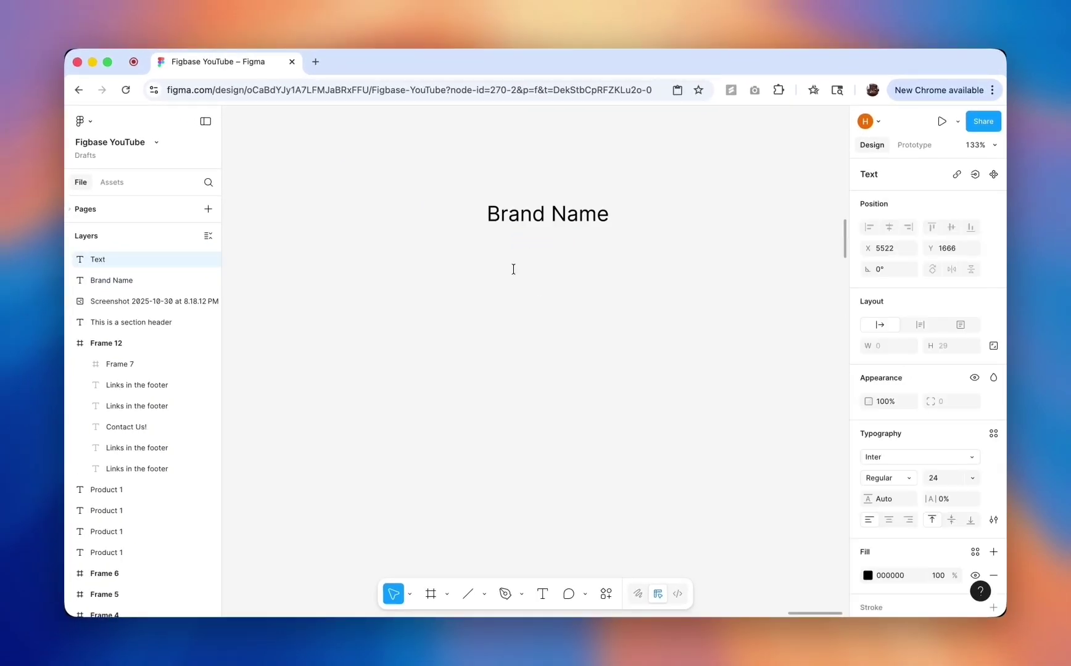
{"action": "key", "text": "t"}
{"action": "left_click", "coordinate": [575, 277]}
{"action": "type", "text": "Women"}
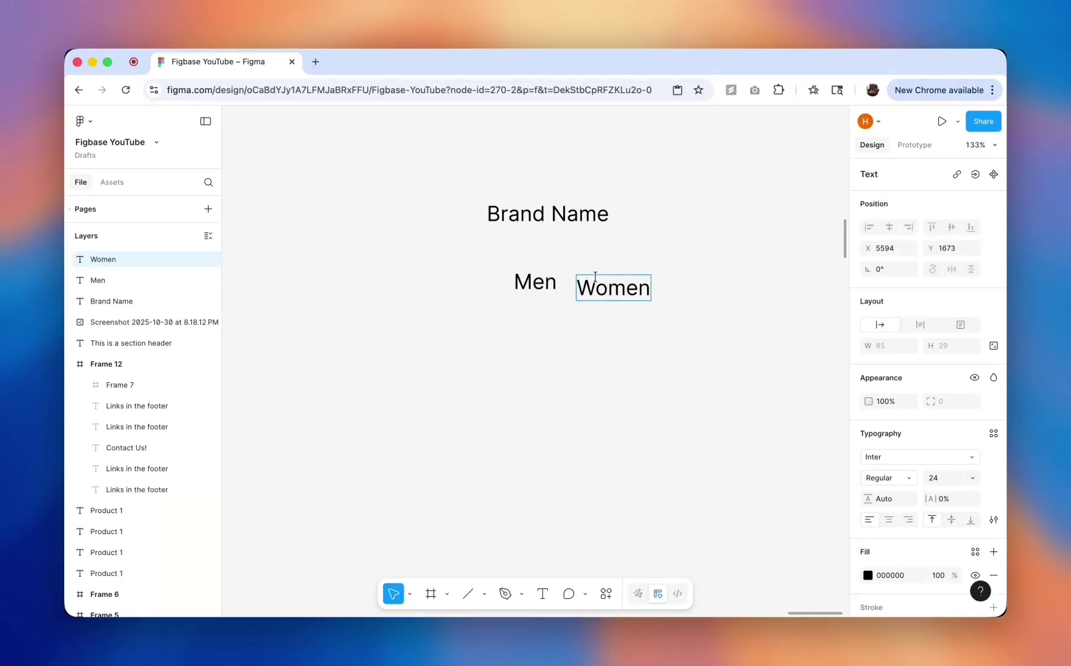
{"action": "key", "text": "Return"}
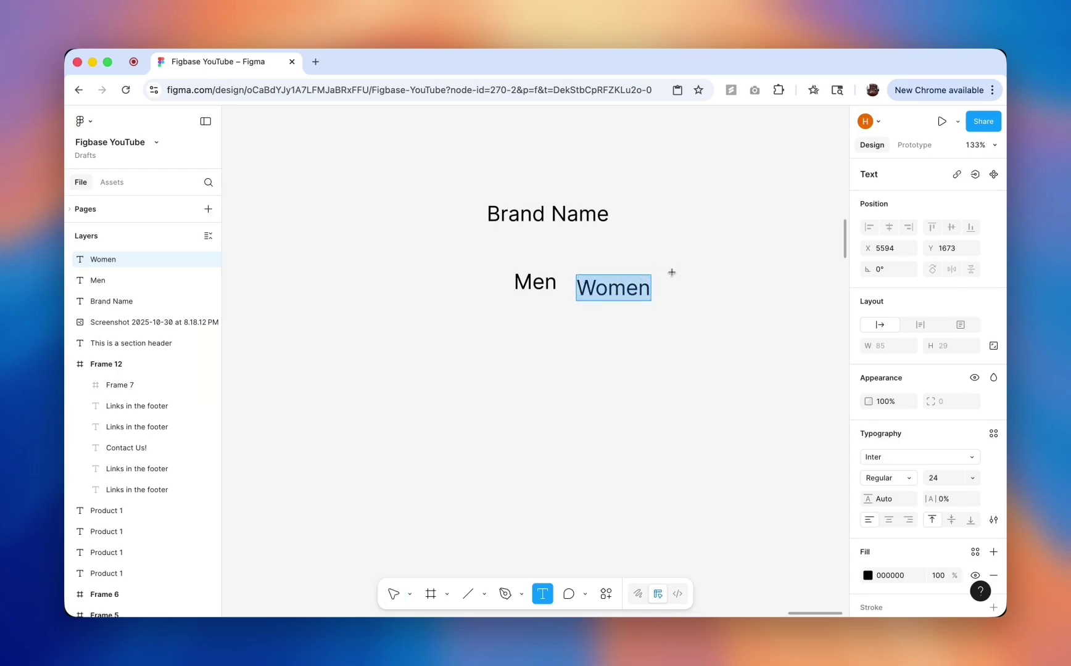
{"action": "left_click", "coordinate": [672, 272]}
{"action": "type", "text": "New"}
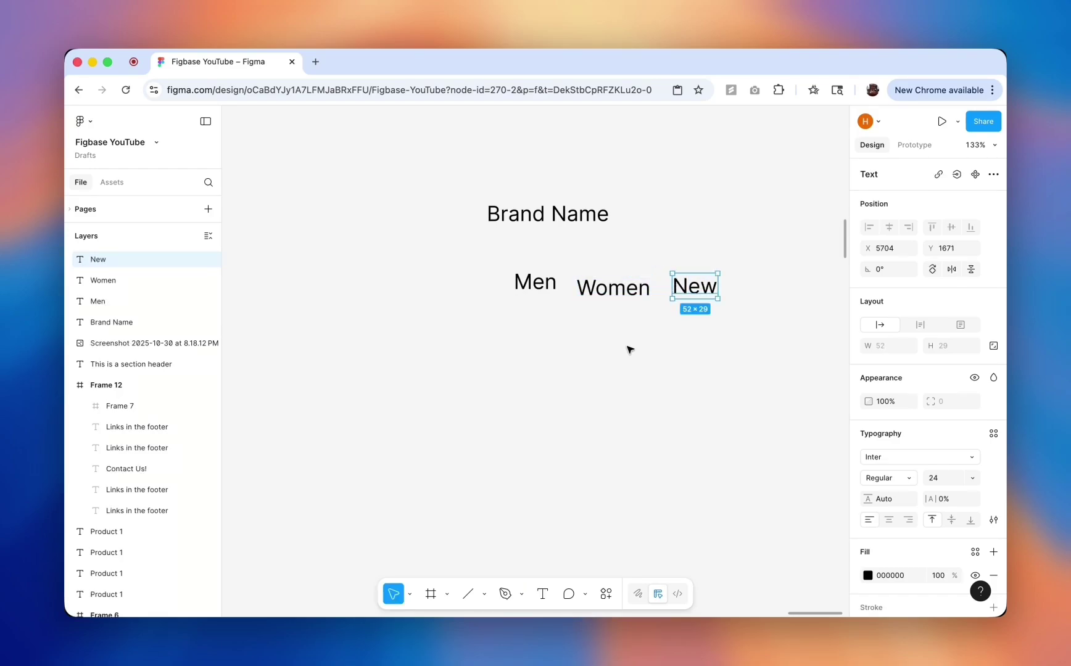
{"action": "left_click", "coordinate": [629, 350]}
Draw a small frame below the labels and size it to 160 × 29.
{"action": "key", "text": "f"}
{"action": "mouse_move", "coordinate": [488, 367]}
{"action": "left_mouse_down"}
{"action": "mouse_move", "coordinate": [628, 393]}
{"action": "mouse_move", "coordinate": [604, 346]}
{"action": "left_mouse_up"}
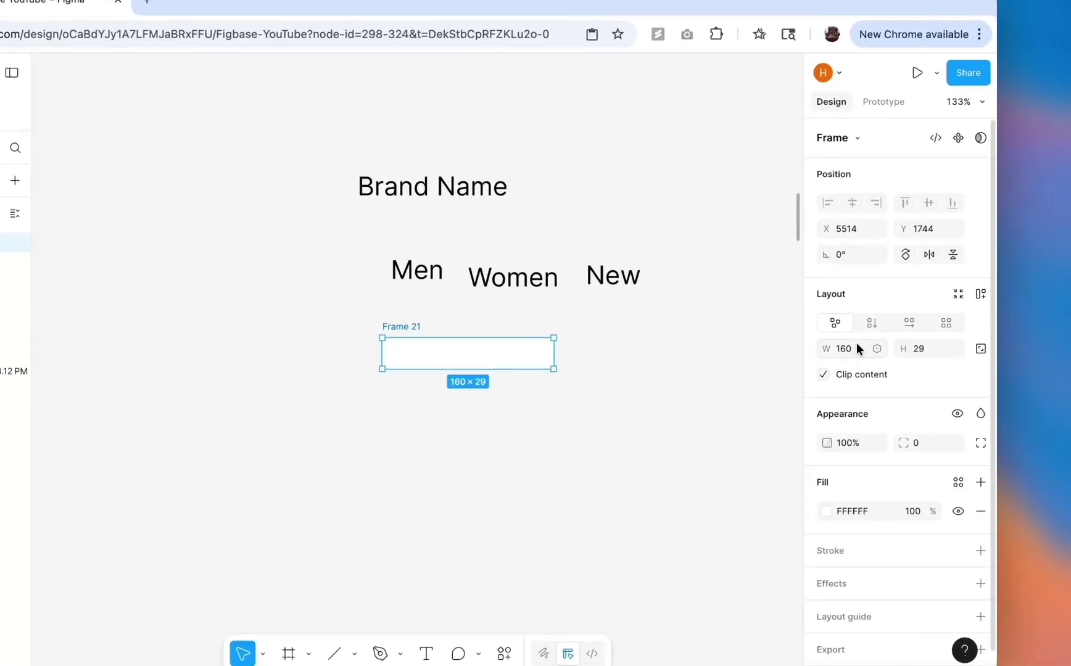
{"action": "left_click", "coordinate": [896, 344]}
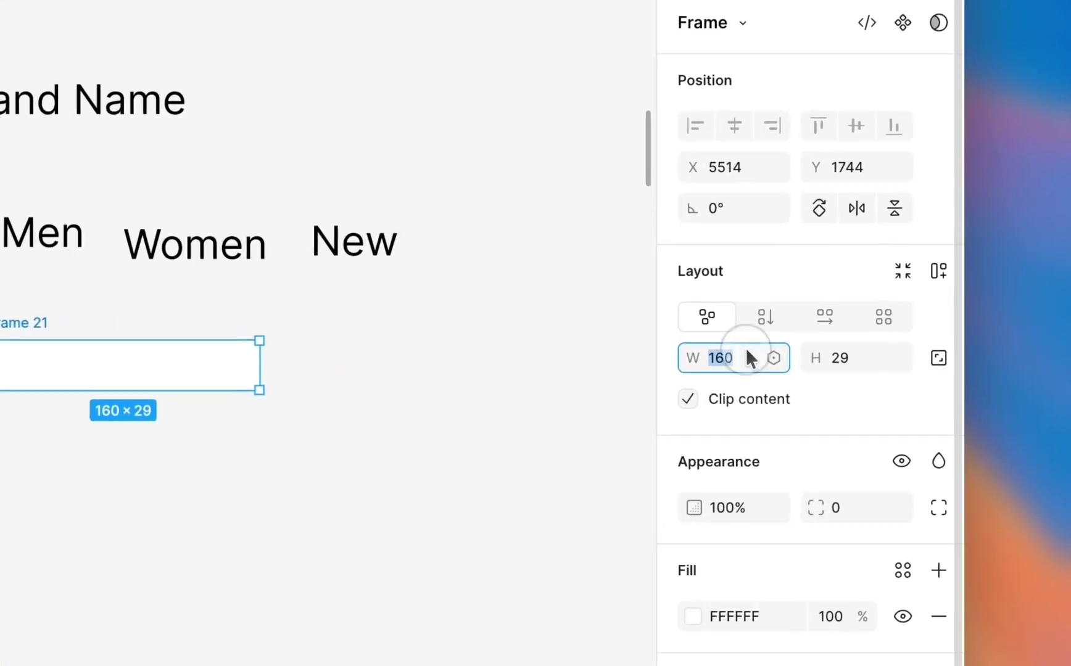
{"action": "type", "text": "160"}
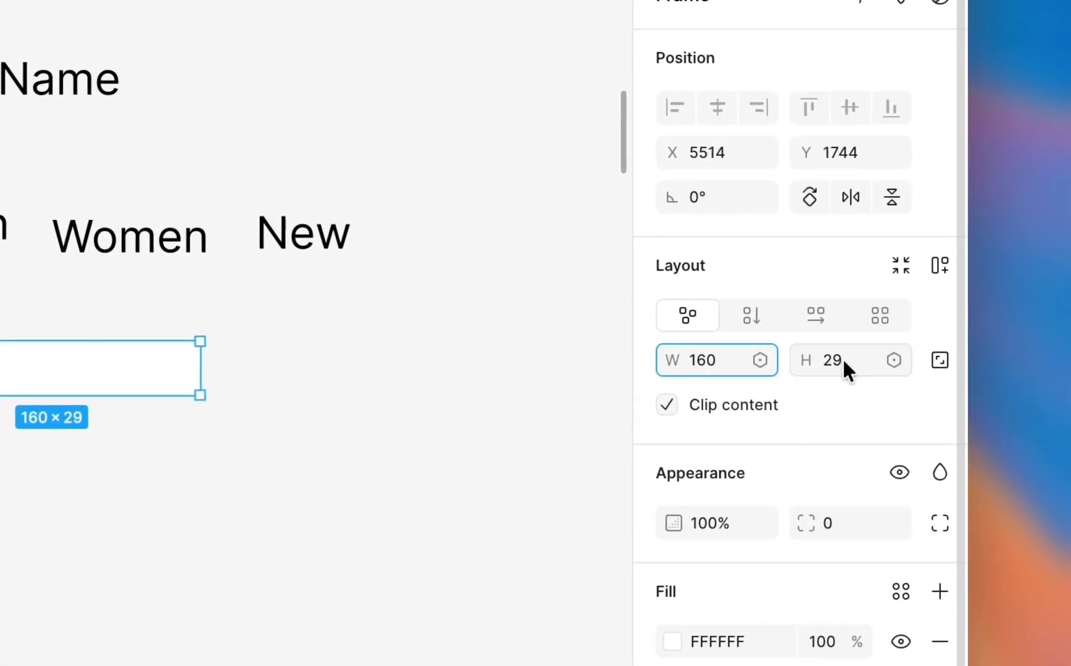
{"action": "type", "text": "29"}
{"action": "key", "text": "Return"}
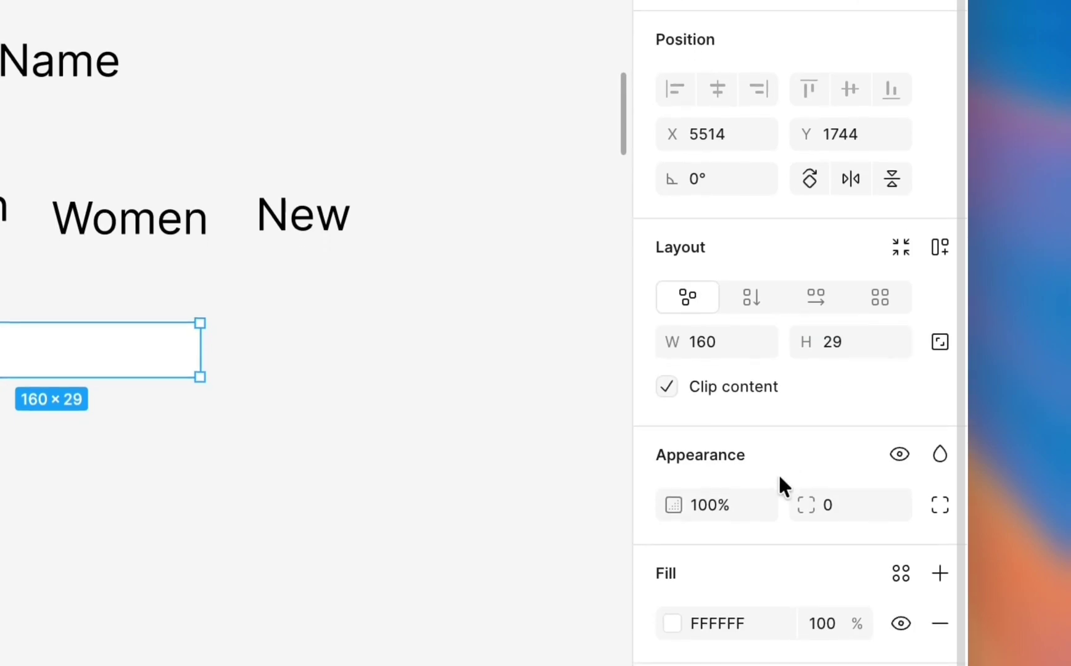
Give the frame a black outline and a corner radius of 100.
{"action": "left_click", "coordinate": [749, 521]}
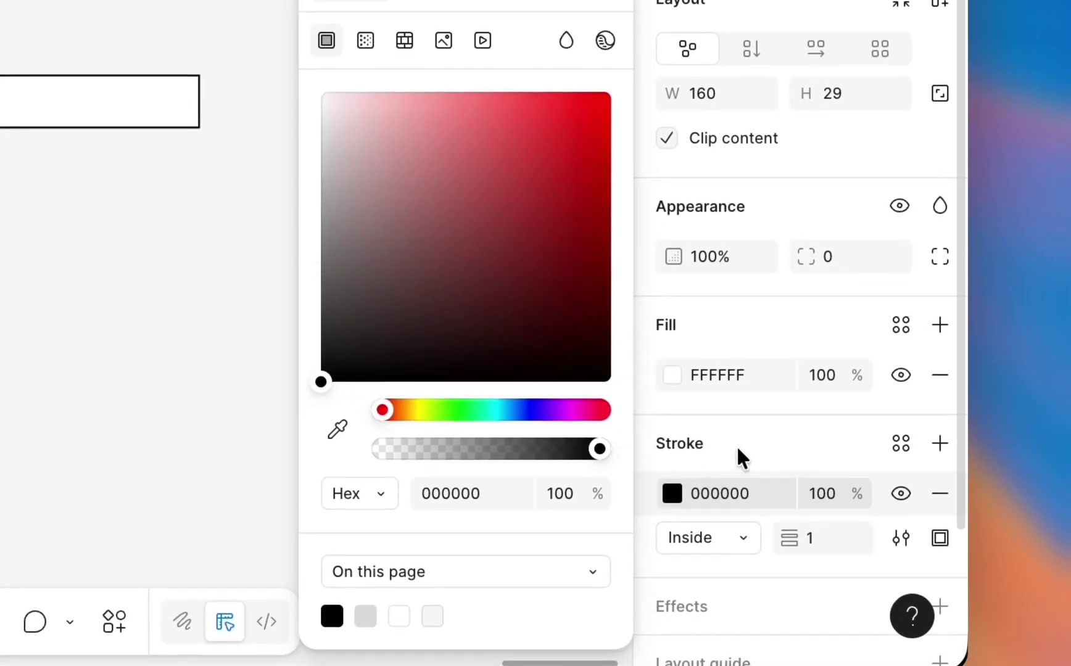
{"action": "left_click", "coordinate": [864, 256]}
{"action": "type", "text": "100"}
{"action": "key", "text": "Return"}
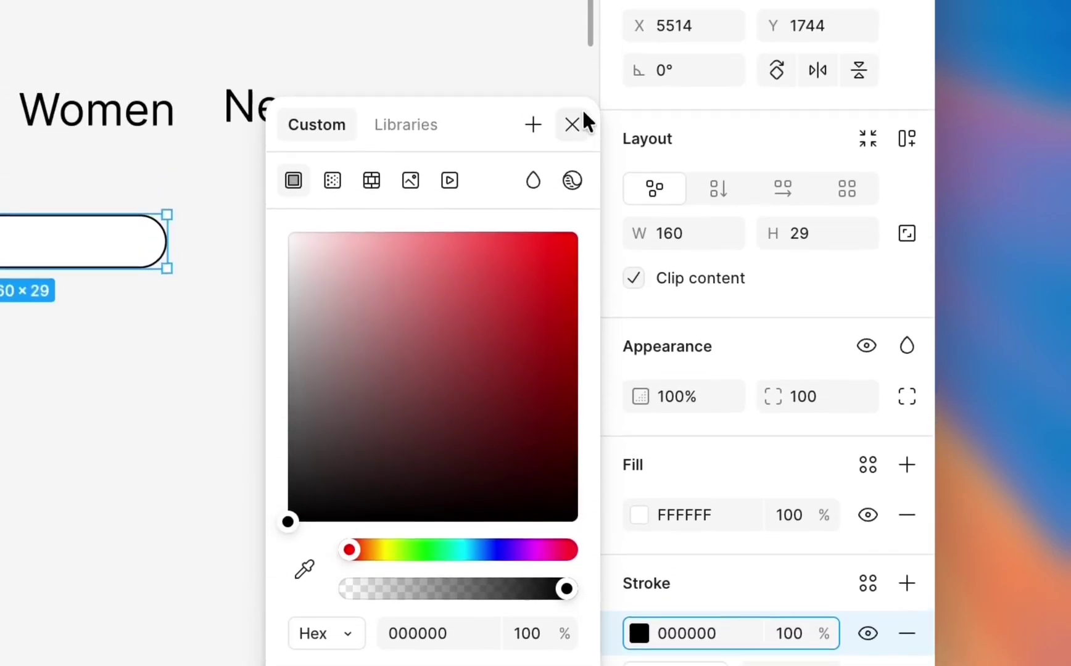
{"action": "left_click", "coordinate": [569, 122]}
{"action": "left_click", "coordinate": [576, 151]}
{"action": "left_click_drag", "start_coordinate": [733, 270], "coordinate": [397, 253]}
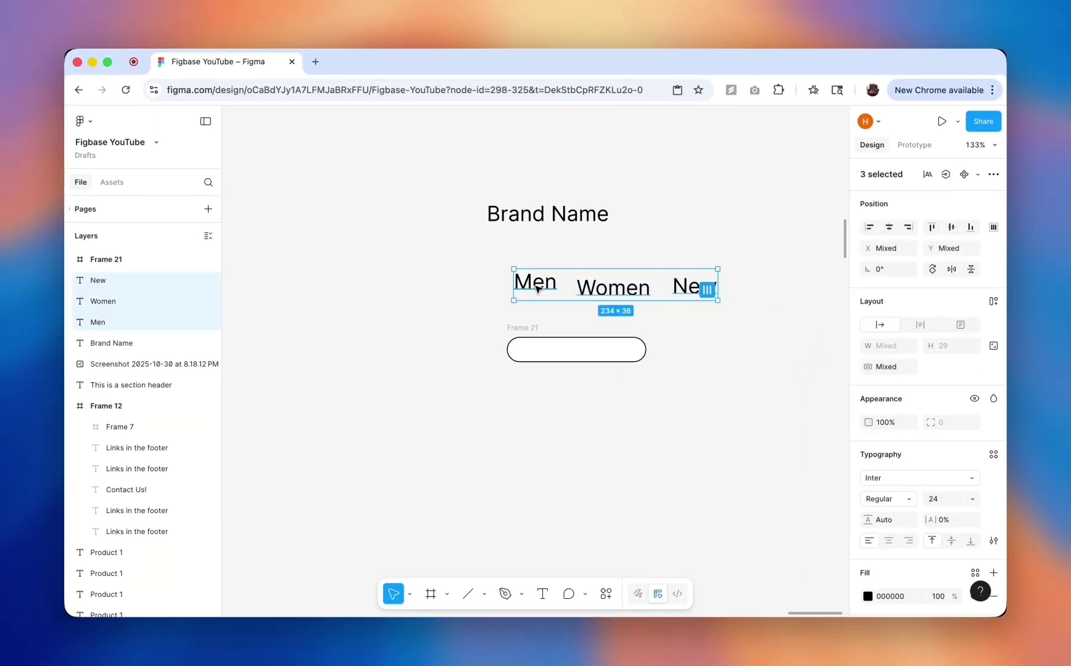
Wrap Men, Women and New in an auto-layout row, and line up Brand Name and the pill with it.
{"action": "key", "text": "shift+a"}
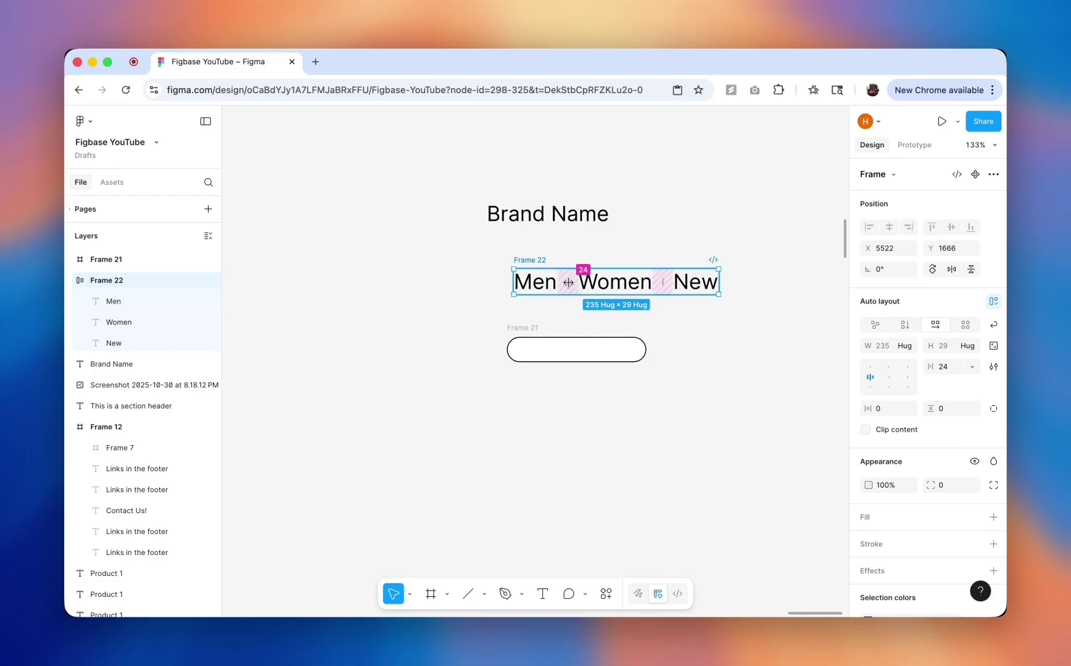
{"action": "left_click", "coordinate": [530, 224]}
{"action": "left_click_drag", "start_coordinate": [530, 224], "coordinate": [333, 289]}
{"action": "scroll", "coordinate": [336, 290], "scroll_direction": "down", "scroll_amount": 5}
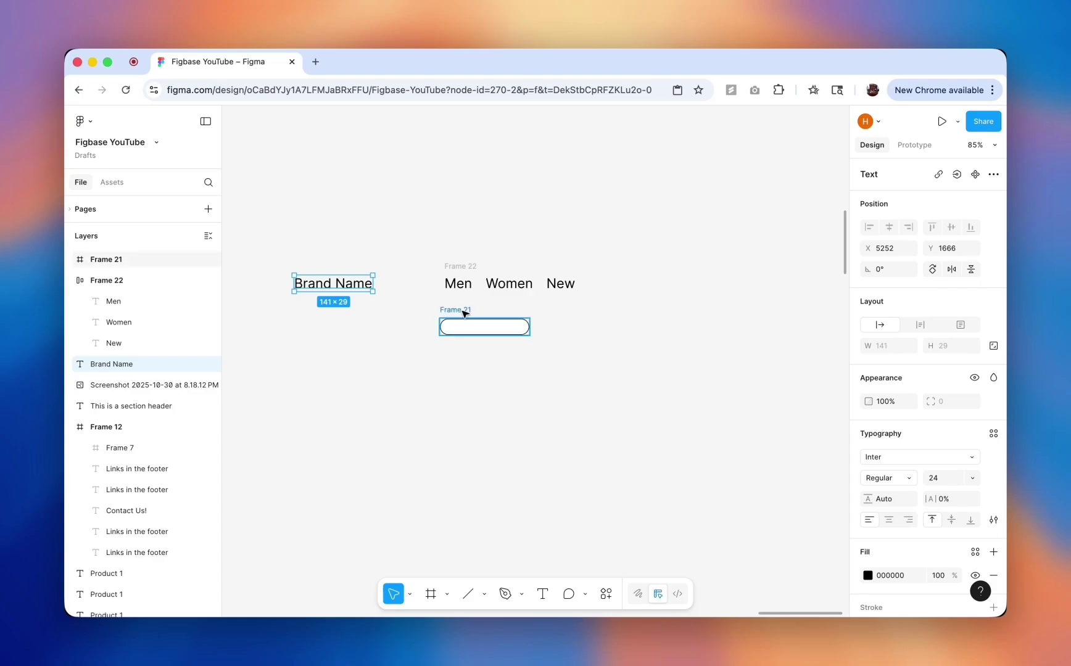
{"action": "left_click_drag", "start_coordinate": [465, 313], "coordinate": [650, 266]}
Wrap Brand Name, the nav row and the pill in one space-between auto-layout row.
{"action": "left_click_drag", "start_coordinate": [753, 232], "coordinate": [279, 347]}
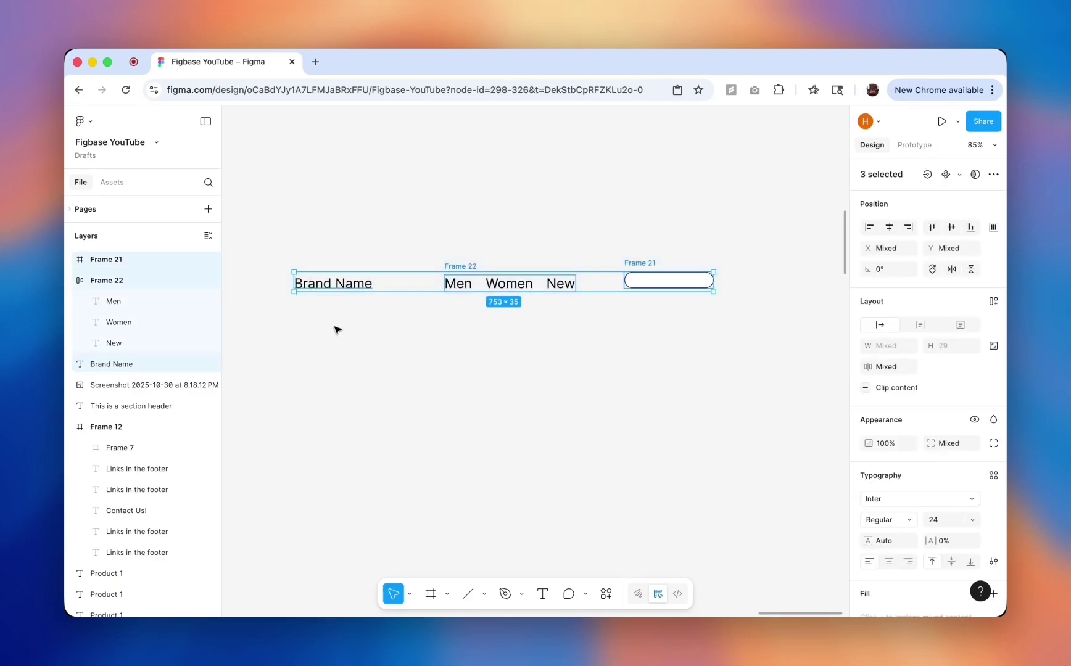
{"action": "key", "text": "shift+a"}
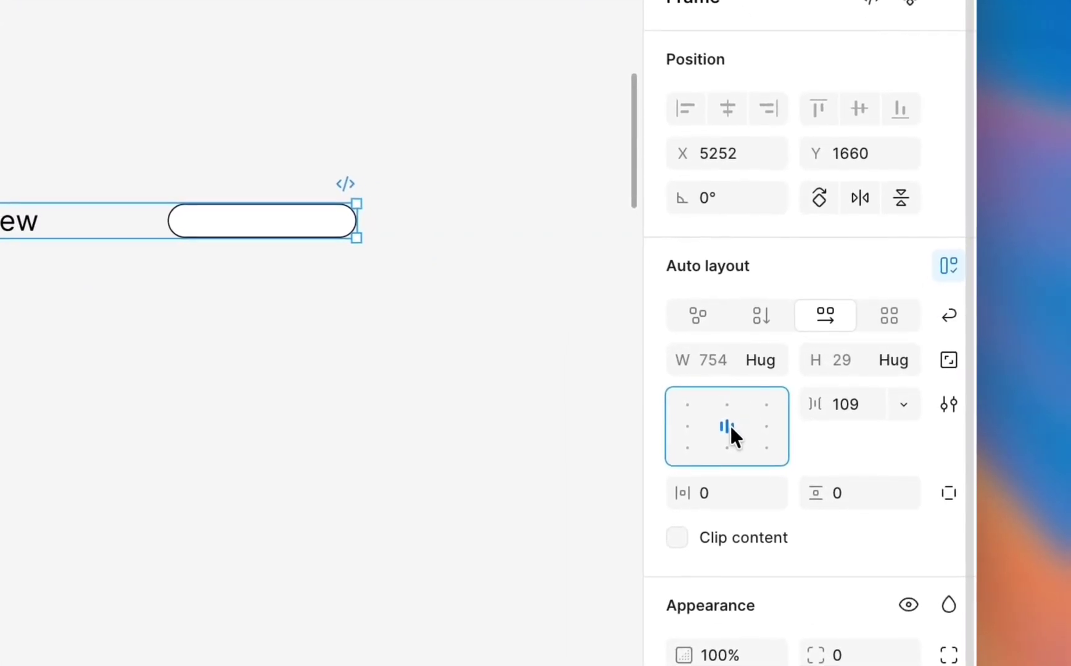
{"action": "double_click", "coordinate": [889, 377]}
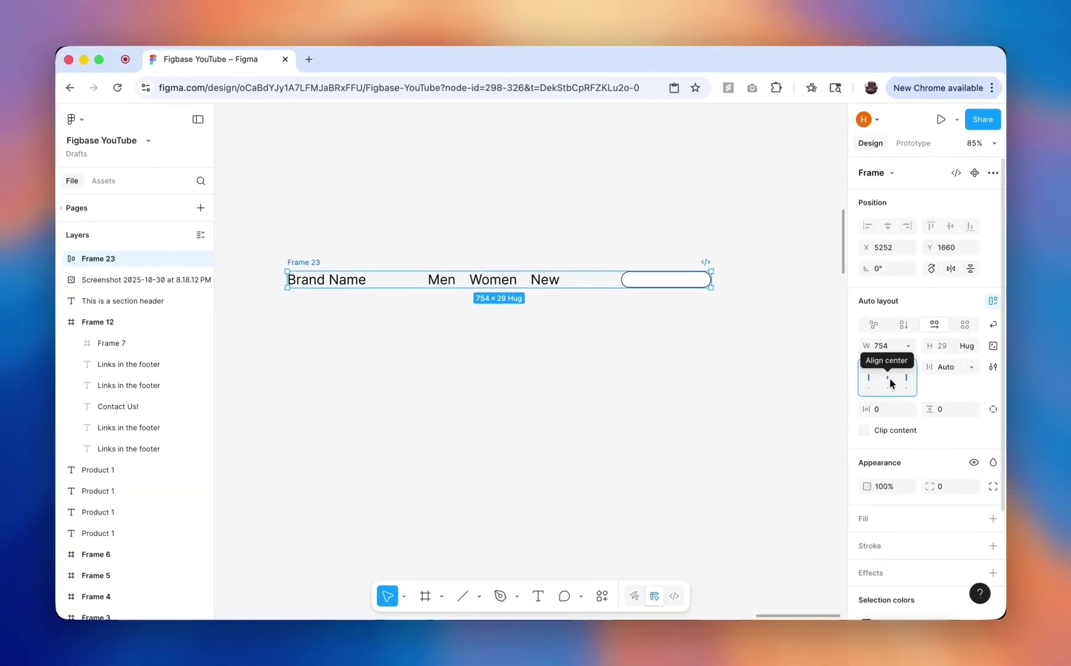
{"action": "left_click", "coordinate": [195, 347]}
Create a MacBook Pro 14" frame with vertical, top-centre auto layout and move the header row into it.
{"action": "key", "text": "f"}
{"action": "left_click", "coordinate": [908, 240]}
{"action": "left_click", "coordinate": [890, 280]}
{"action": "scroll", "coordinate": [724, 277], "scroll_direction": "right", "scroll_amount": 1}
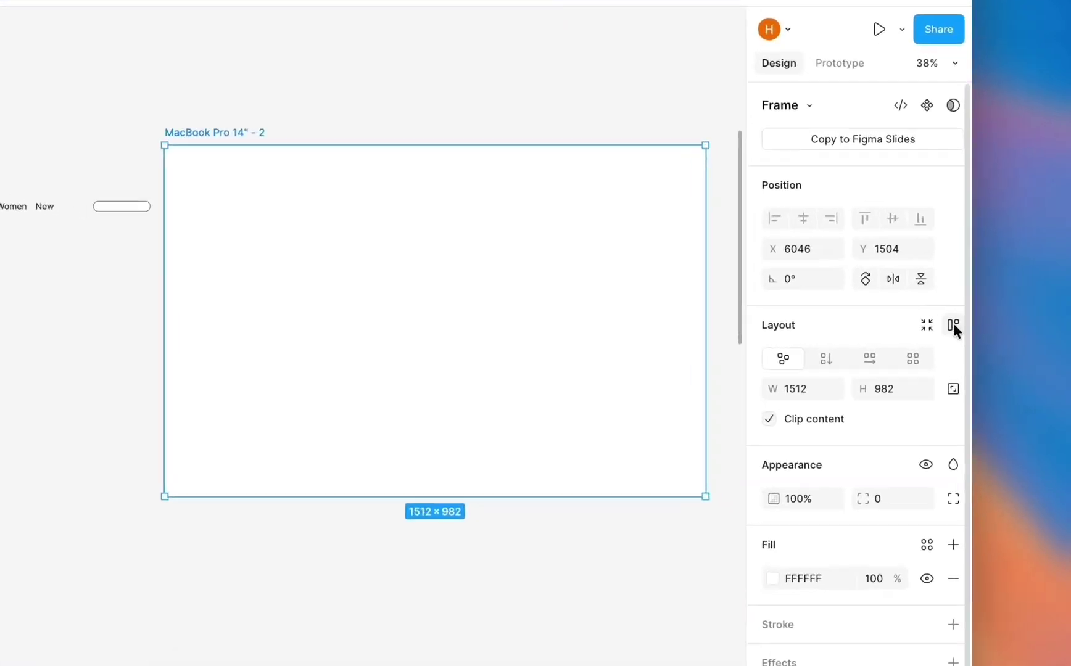
{"action": "left_click", "coordinate": [953, 325]}
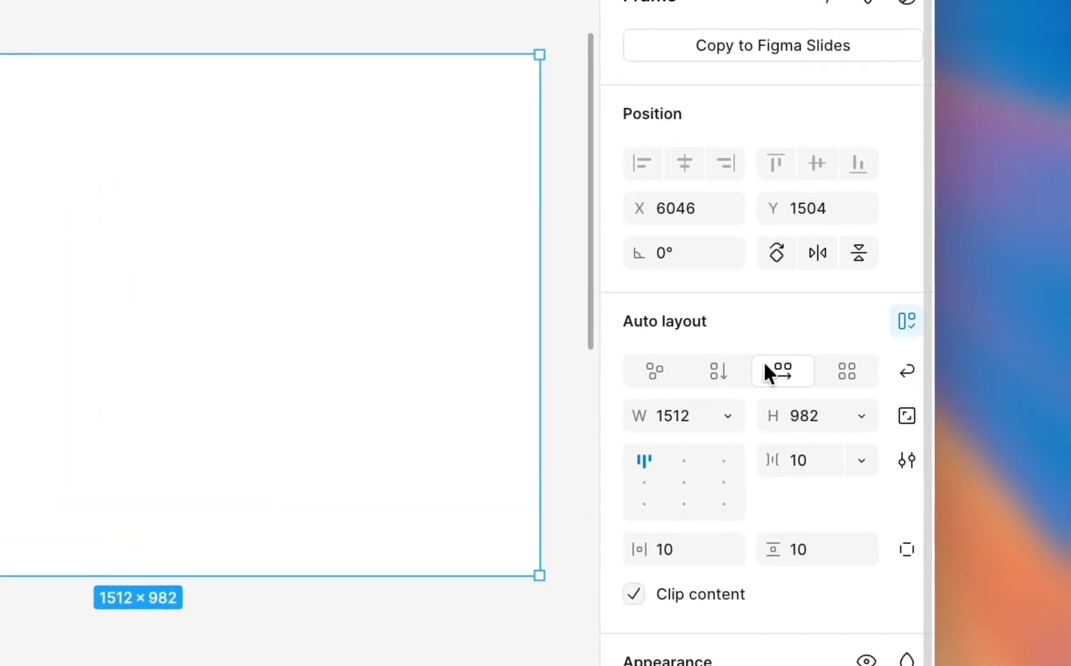
{"action": "left_click", "coordinate": [719, 371]}
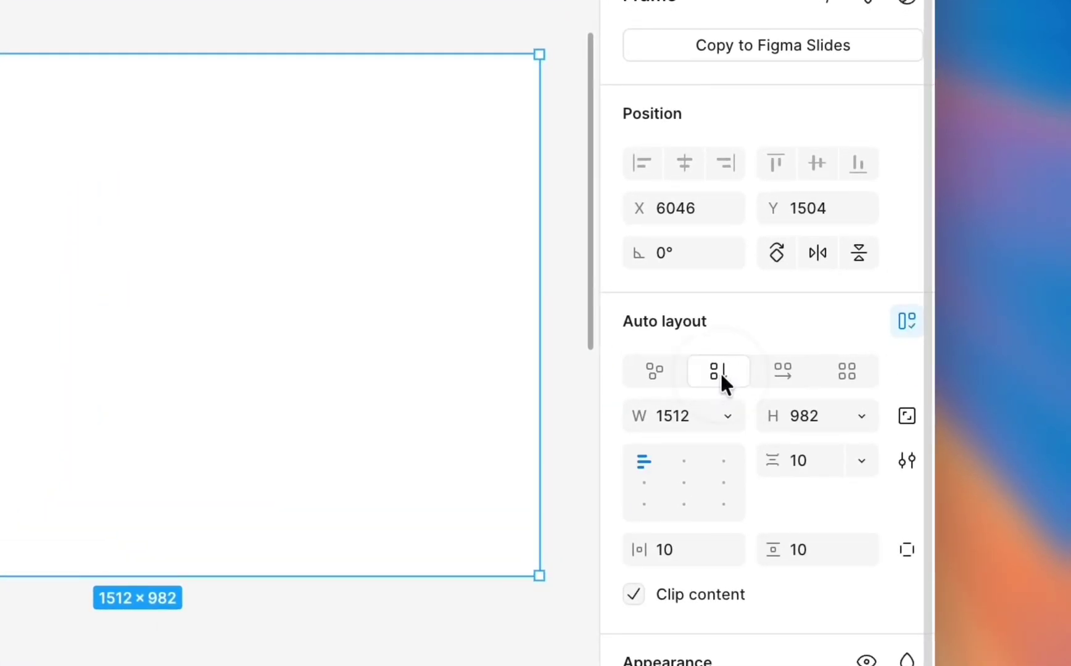
{"action": "left_click", "coordinate": [685, 462]}
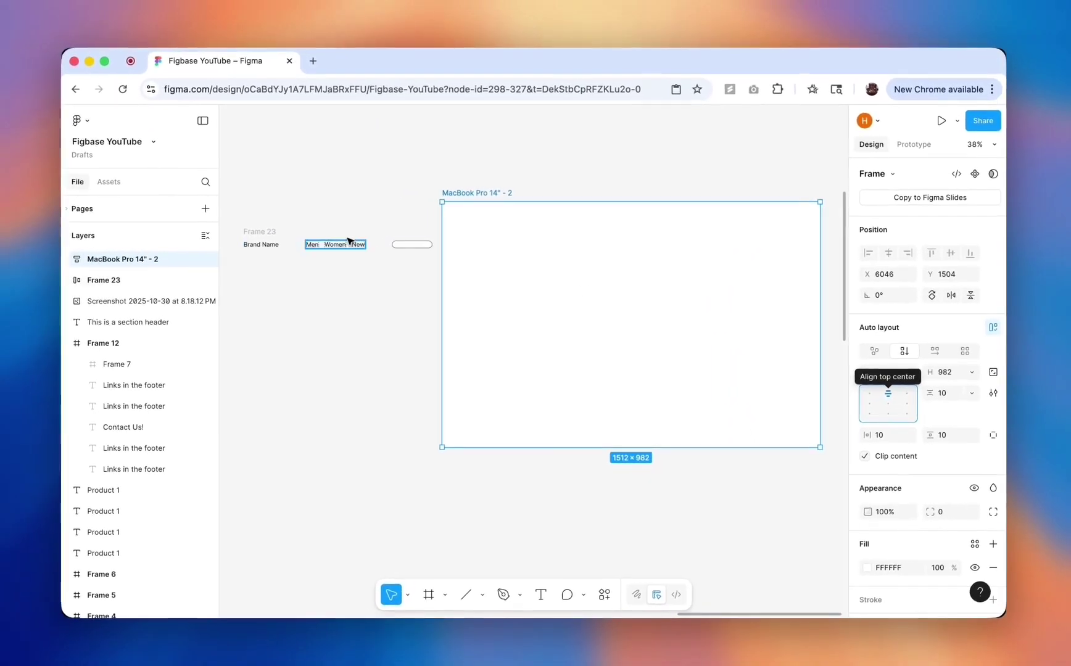
{"action": "left_click_drag", "start_coordinate": [259, 240], "coordinate": [492, 219]}
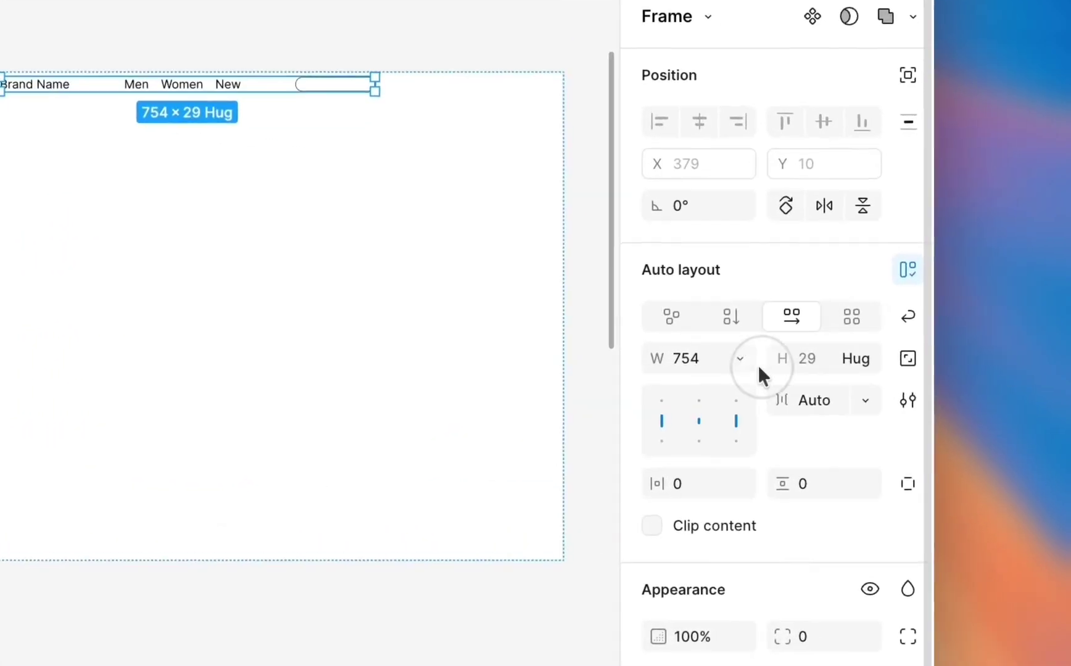
Make the header fill the container width with 20 vertical padding.
{"action": "left_click", "coordinate": [910, 347]}
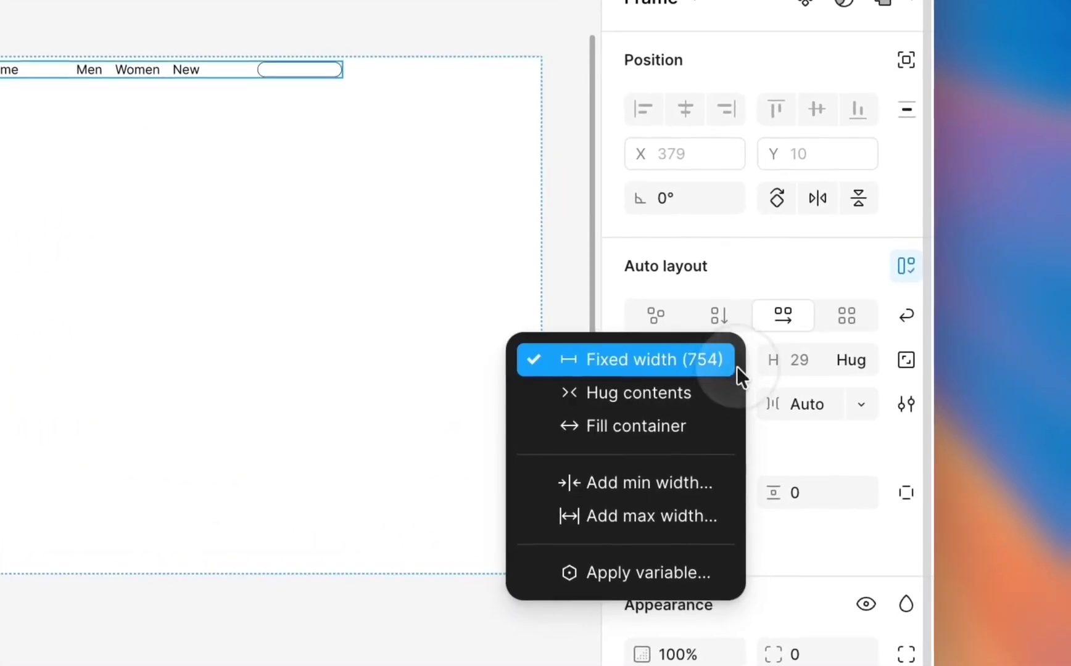
{"action": "left_click", "coordinate": [702, 434]}
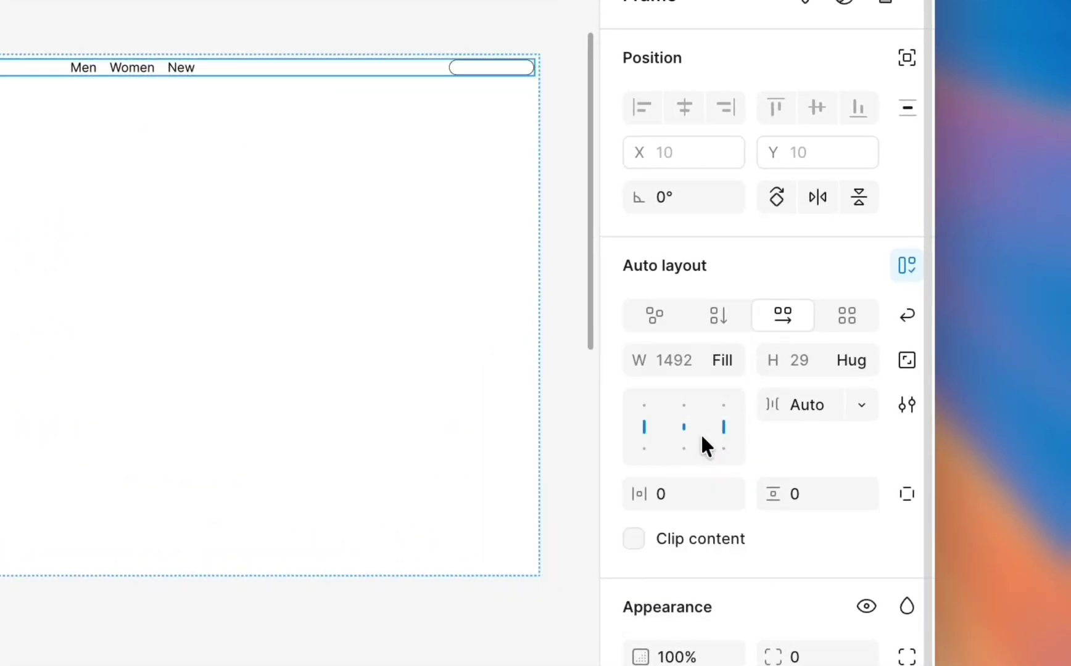
{"action": "left_click", "coordinate": [661, 493]}
{"action": "left_click", "coordinate": [810, 496]}
{"action": "type", "text": "20"}
{"action": "key", "text": "Return"}
Set the desktop frame's horizontal padding, vertical padding and item spacing to 0.
{"action": "left_click", "coordinate": [407, 427]}
{"action": "left_click", "coordinate": [685, 558]}
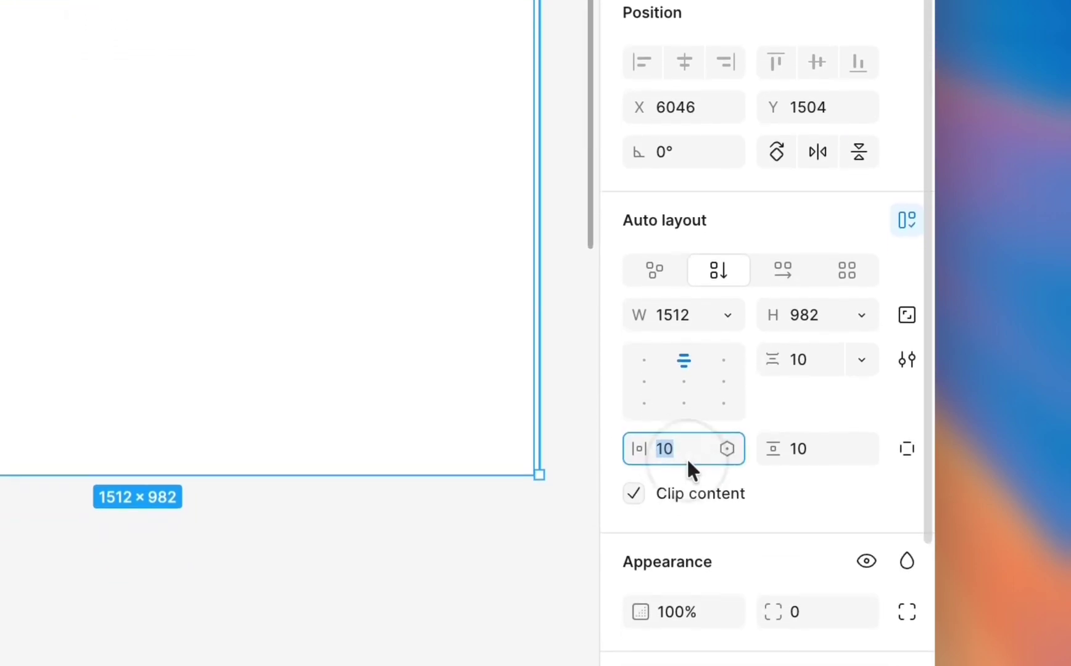
{"action": "type", "text": "0"}
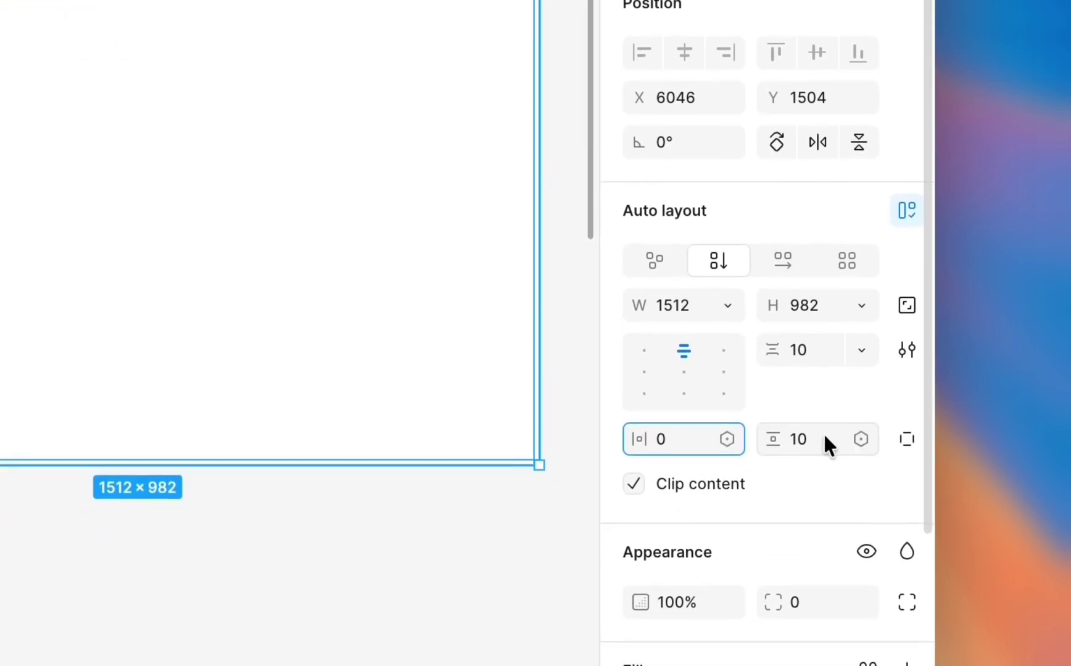
{"action": "left_click", "coordinate": [824, 450]}
{"action": "type", "text": "0"}
{"action": "left_click", "coordinate": [823, 350]}
{"action": "type", "text": "0"}
{"action": "key", "text": "Return"}
Draw a hero frame below the header that fills the width, is taller, and is filled D9D9D9.
{"action": "key", "text": "f"}
{"action": "mouse_move", "coordinate": [756, 90]}
{"action": "left_mouse_down"}
{"action": "mouse_move", "coordinate": [517, 206]}
{"action": "mouse_move", "coordinate": [713, 315]}
{"action": "mouse_move", "coordinate": [929, 355]}
{"action": "mouse_move", "coordinate": [924, 370]}
{"action": "mouse_move", "coordinate": [933, 369]}
{"action": "left_mouse_up"}
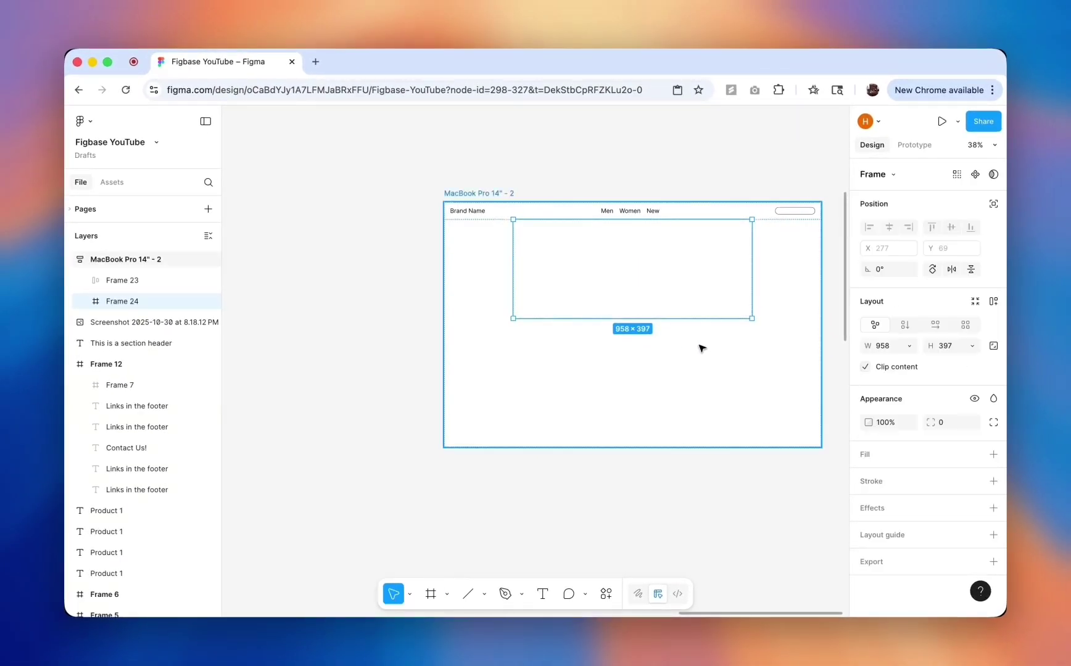
{"action": "left_click", "coordinate": [908, 346]}
{"action": "left_click", "coordinate": [899, 363]}
{"action": "left_click_drag", "start_coordinate": [786, 318], "coordinate": [789, 383]}
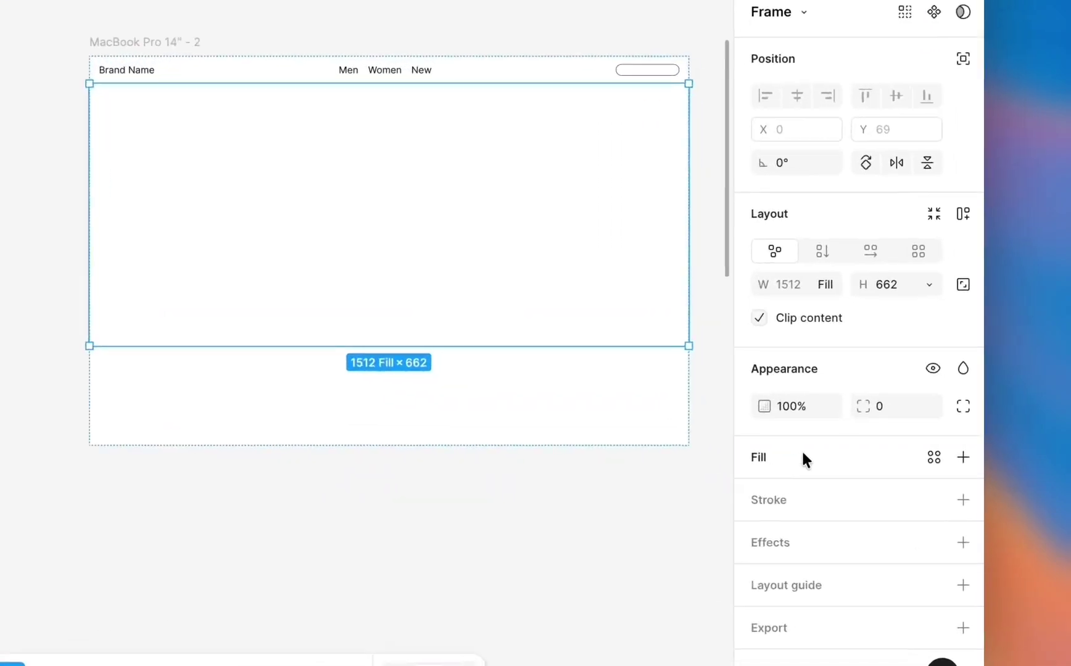
{"action": "left_click", "coordinate": [892, 457]}
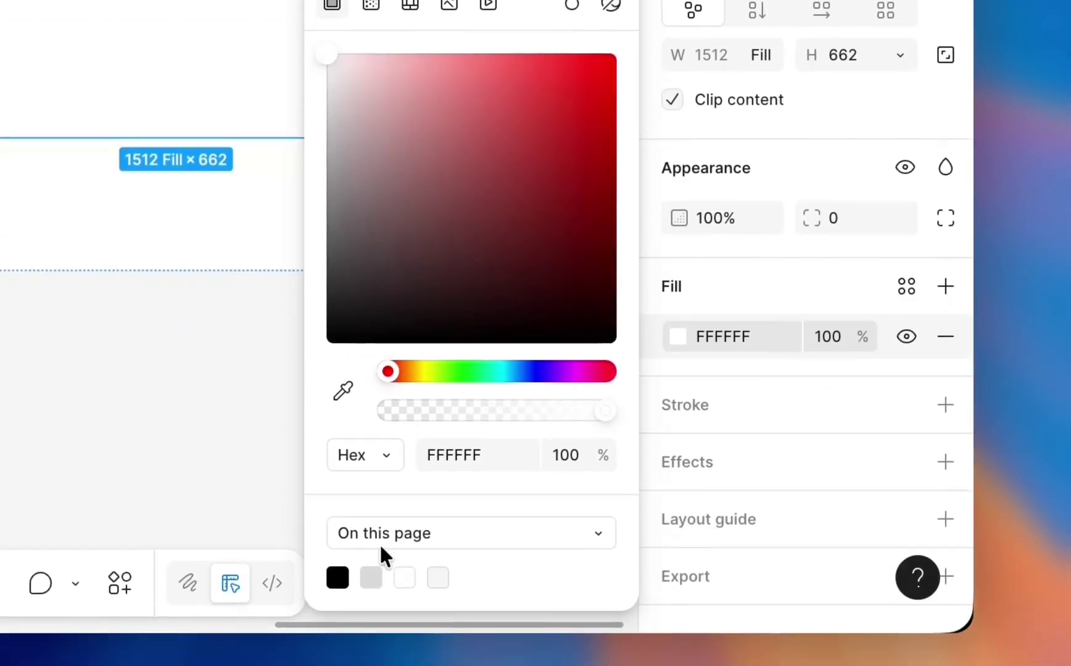
{"action": "left_click", "coordinate": [371, 535]}
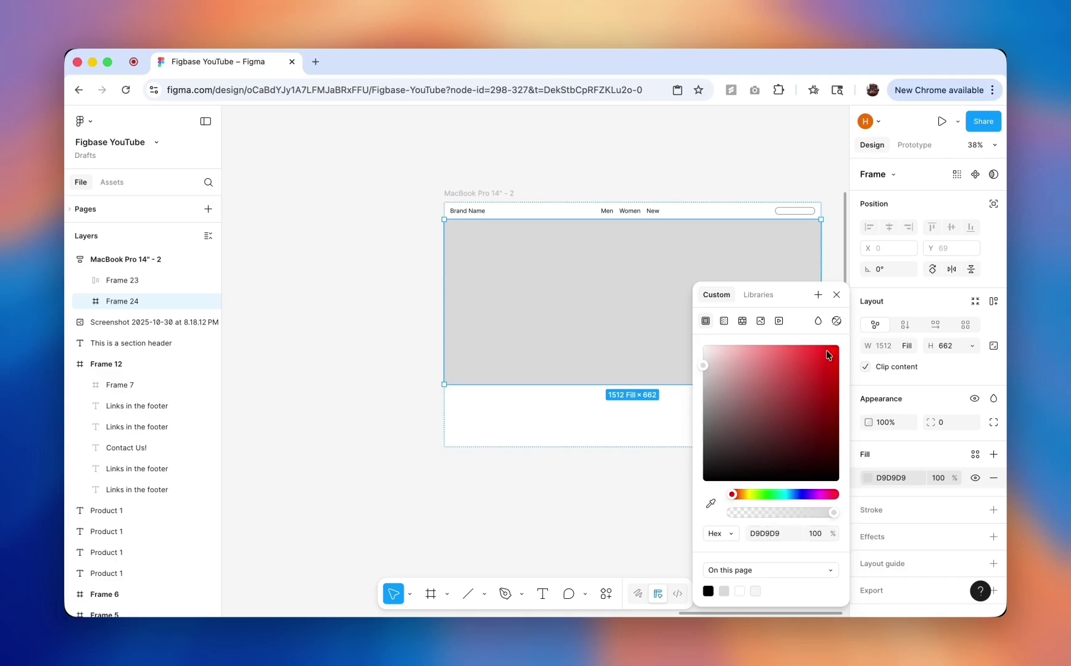
{"action": "left_click", "coordinate": [837, 295]}
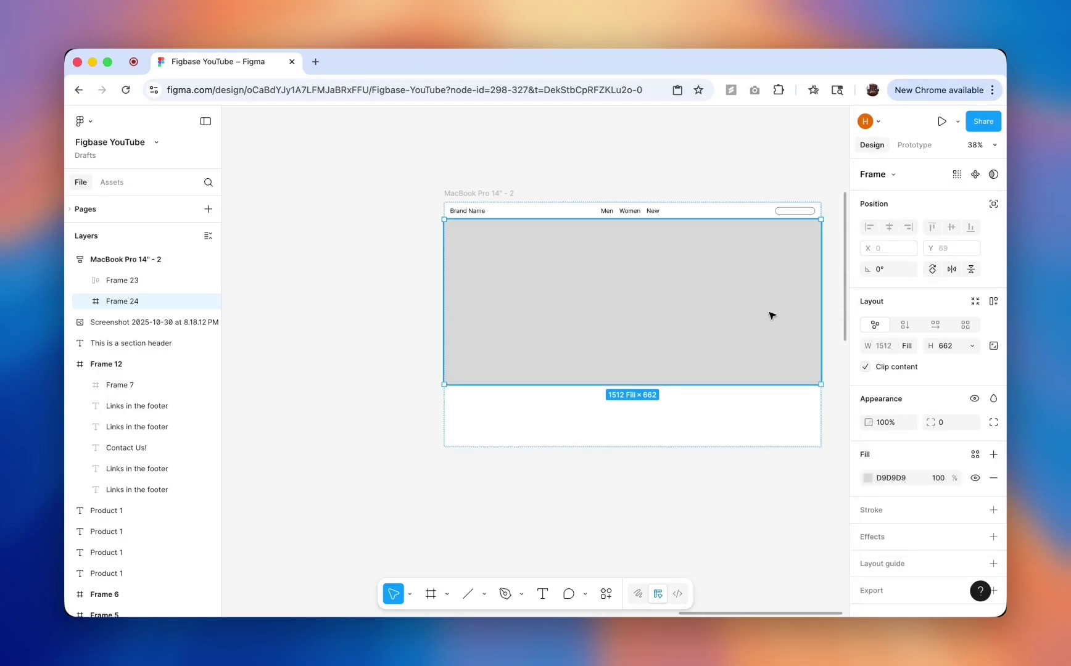
Start a new text box inside the grey hero.
{"action": "key", "text": "t"}
{"action": "left_click", "coordinate": [637, 332]}
{"action": "scroll", "coordinate": [636, 333], "scroll_direction": "up", "scroll_amount": 5}
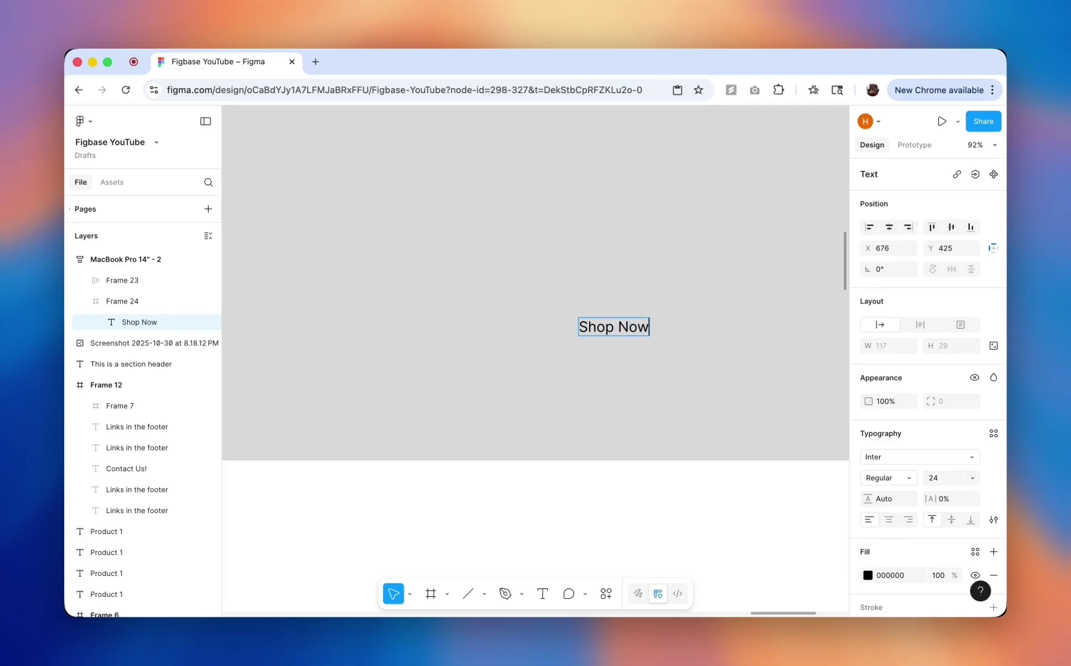
Set the Shop Now text to font size 32.
{"action": "scroll", "coordinate": [672, 369], "scroll_direction": "down", "scroll_amount": 3}
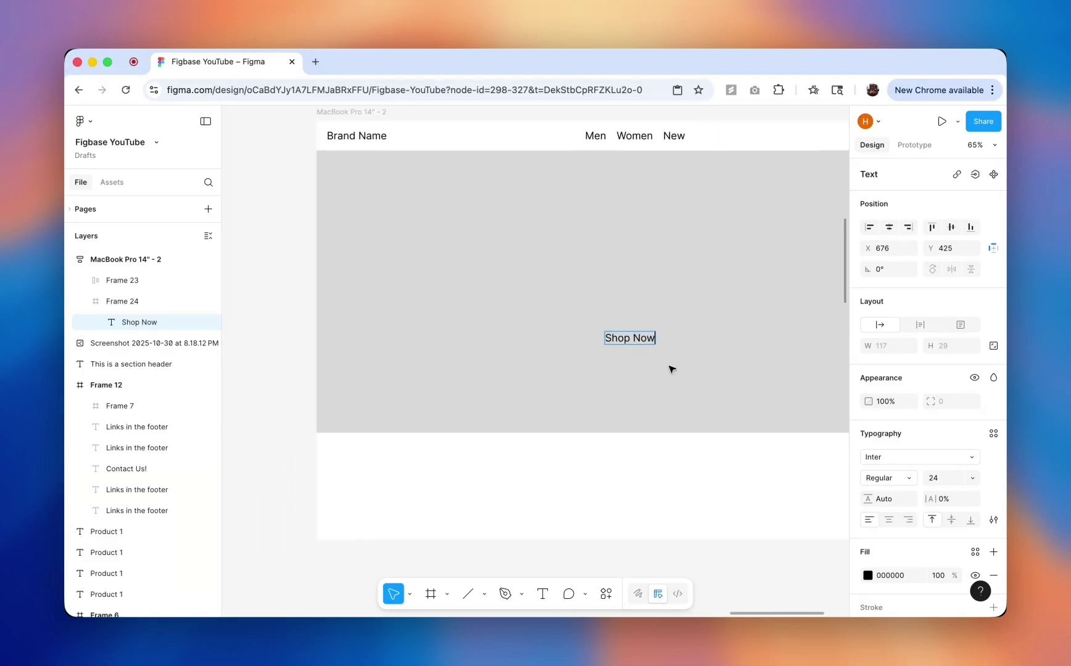
{"action": "left_click", "coordinate": [928, 476]}
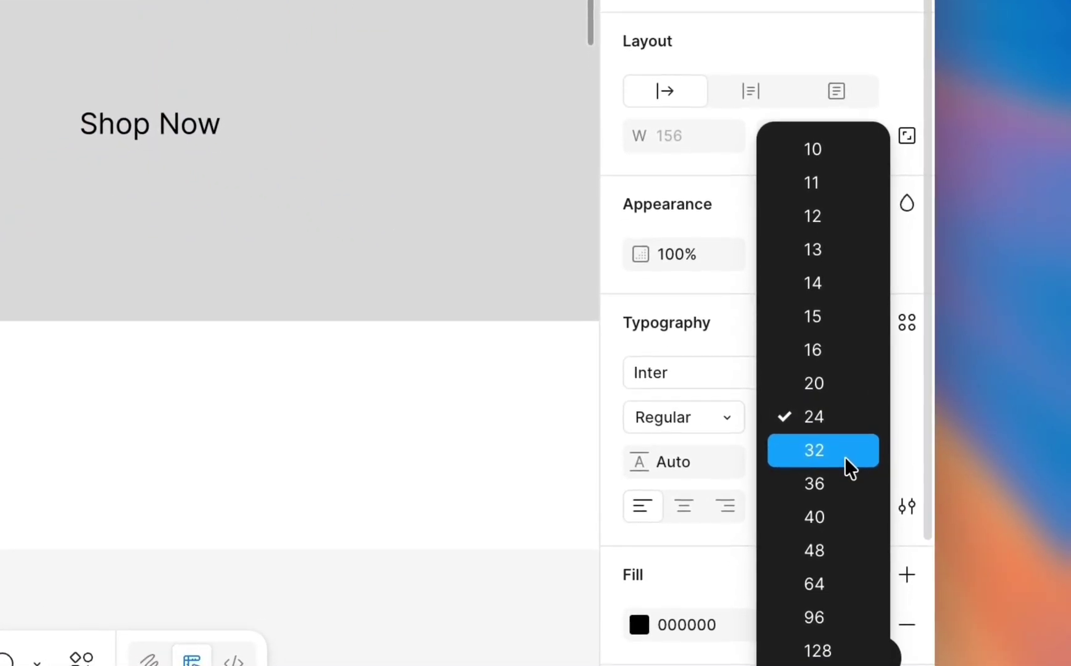
{"action": "left_click", "coordinate": [844, 458]}
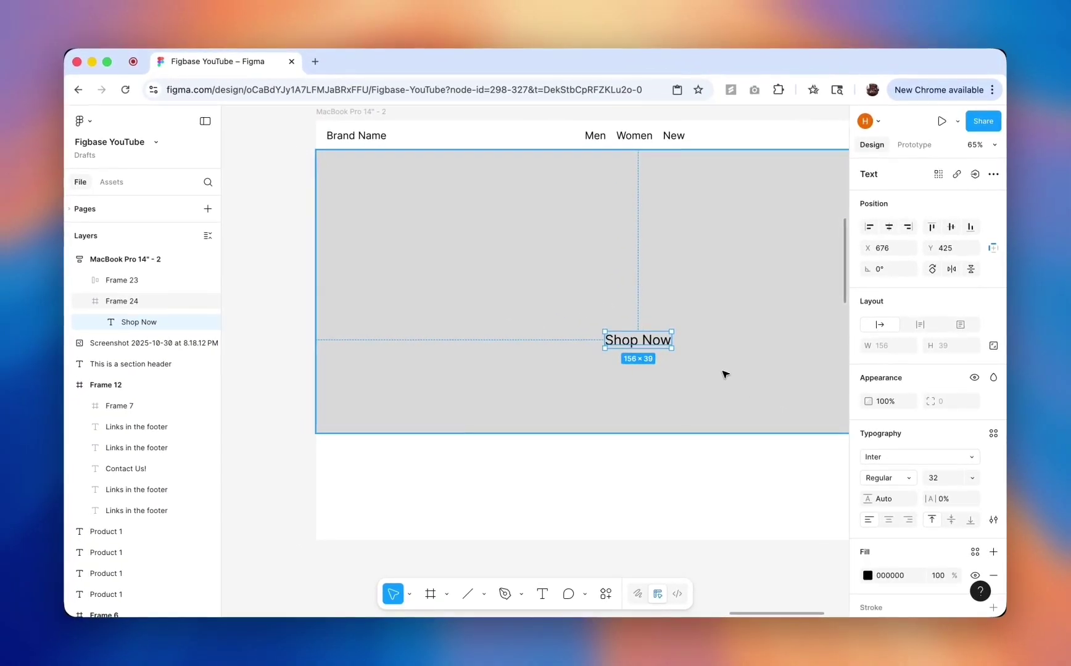
Wrap Shop Now in a white auto-layout button, moved low and centred horizontally in the hero.
{"action": "key", "text": "shift+a"}
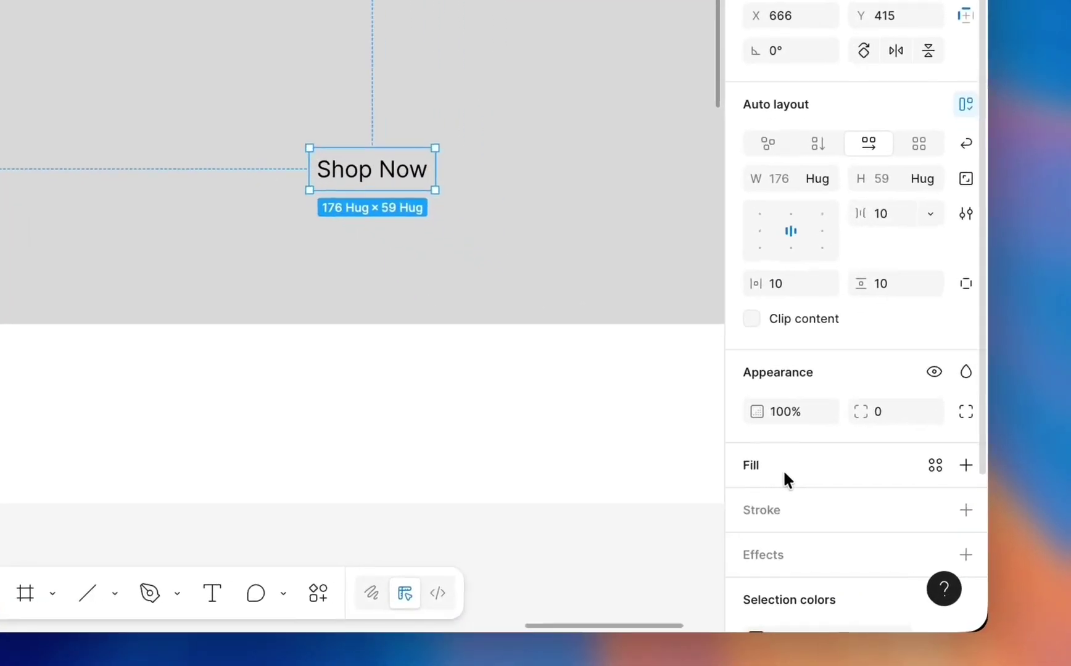
{"action": "left_click", "coordinate": [785, 478]}
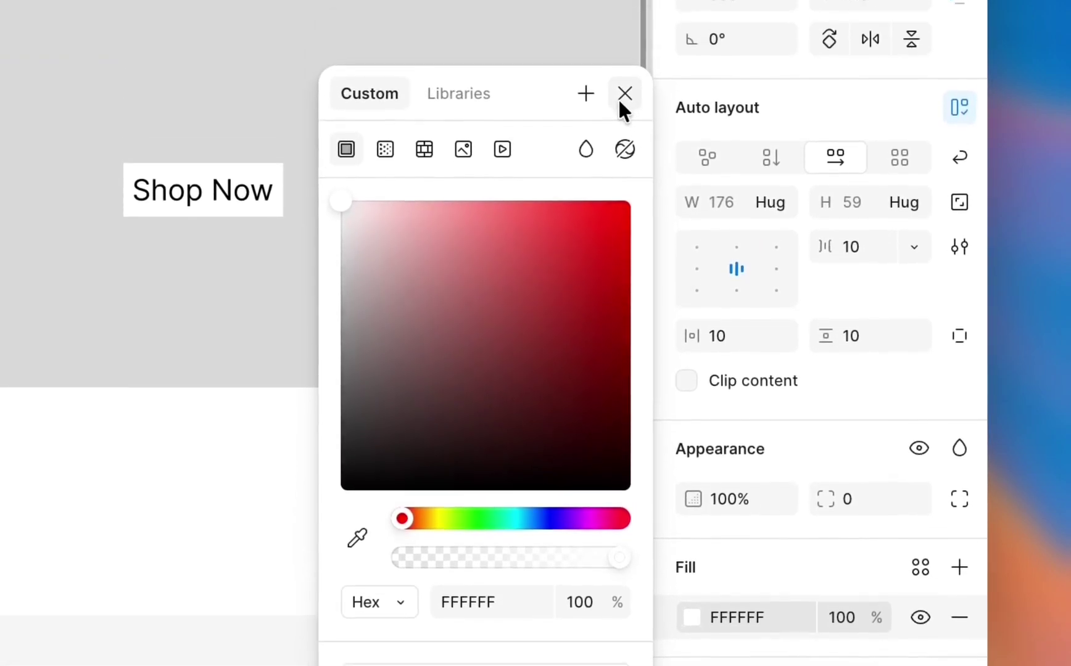
{"action": "left_click", "coordinate": [624, 94]}
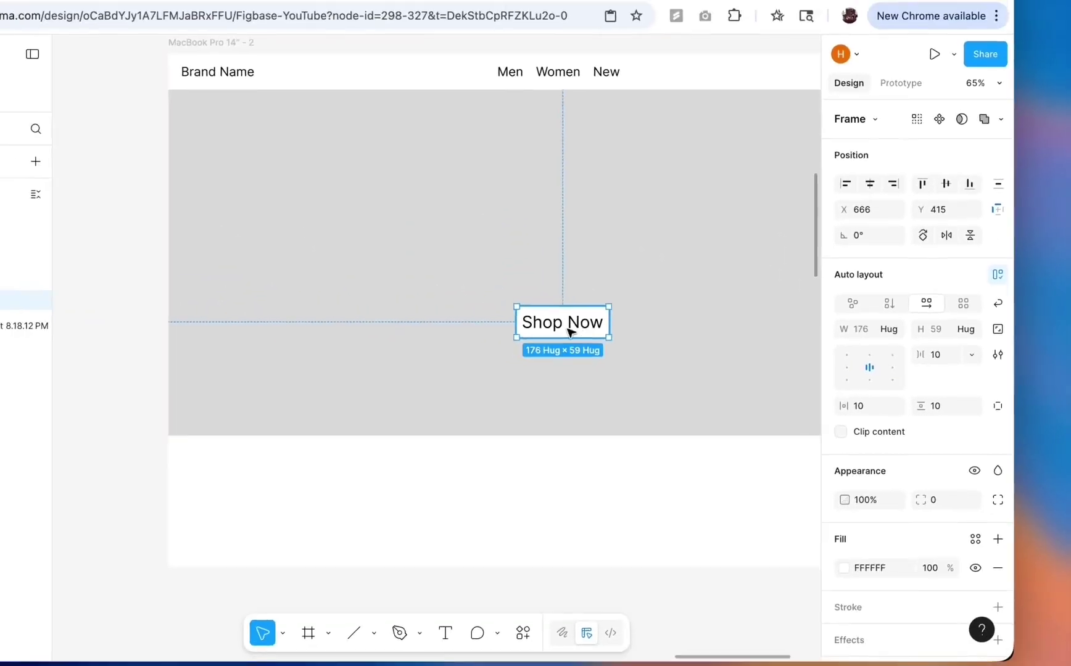
{"action": "left_click_drag", "start_coordinate": [215, 249], "coordinate": [217, 358]}
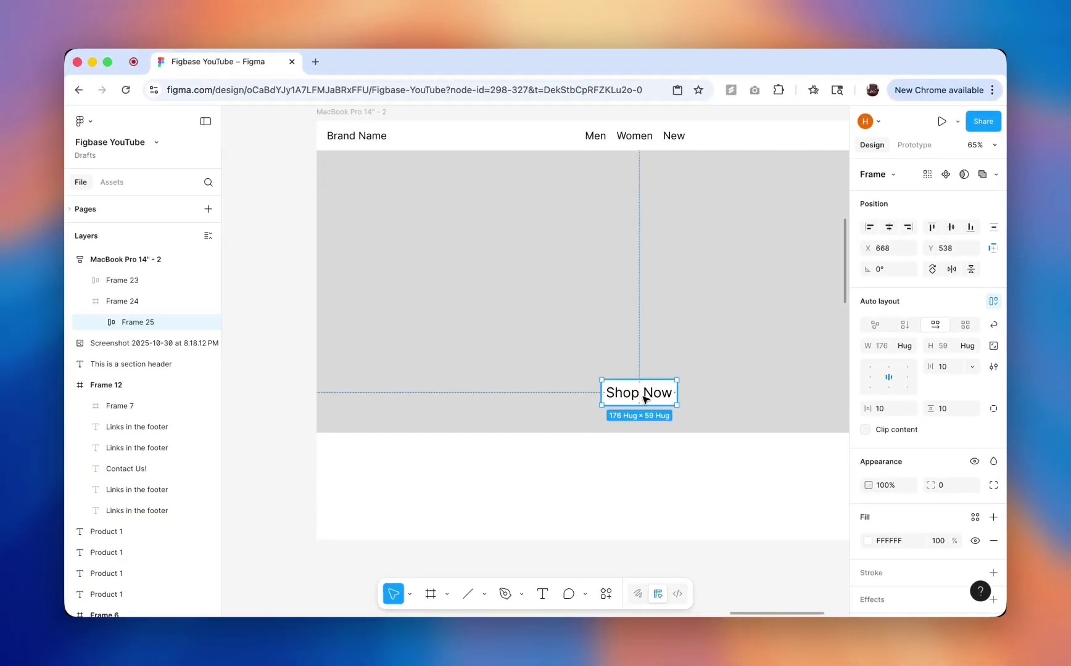
{"action": "left_click", "coordinate": [890, 229]}
Check the product card's 322 × 408 size and grey fill.
{"action": "scroll", "coordinate": [812, 254], "scroll_direction": "down", "scroll_amount": 1}
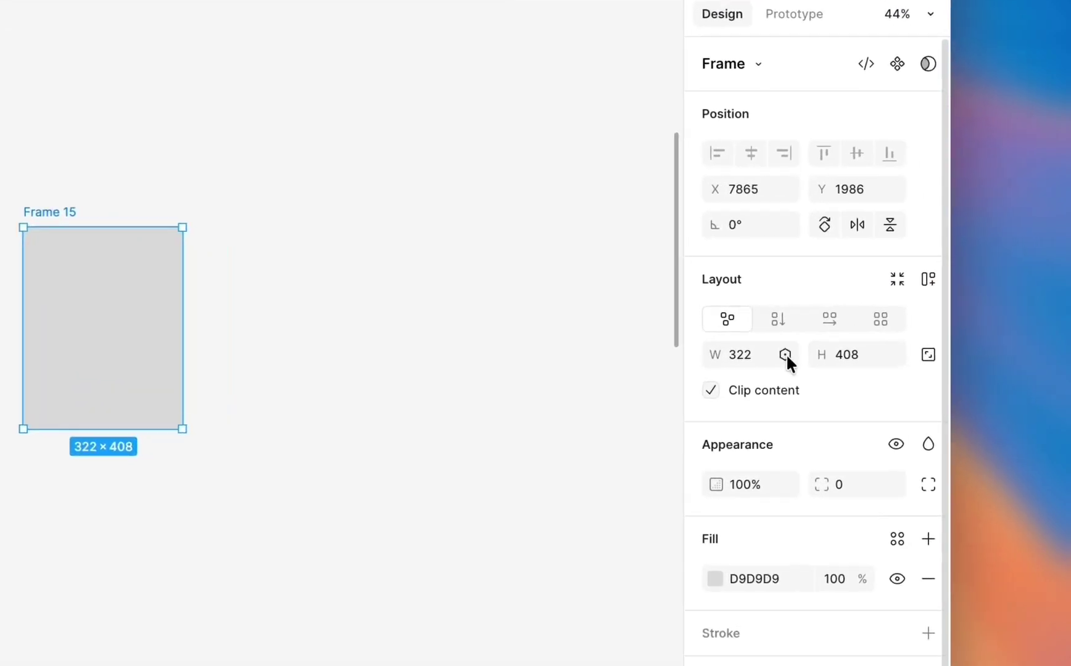
{"action": "left_click", "coordinate": [910, 347]}
{"action": "left_click", "coordinate": [911, 346]}
{"action": "left_click", "coordinate": [689, 363]}
{"action": "left_click", "coordinate": [828, 363]}
{"action": "scroll", "coordinate": [729, 501], "scroll_direction": "down", "scroll_amount": 2}
{"action": "scroll", "coordinate": [721, 488], "scroll_direction": "down", "scroll_amount": 2}
{"action": "left_click", "coordinate": [714, 460]}
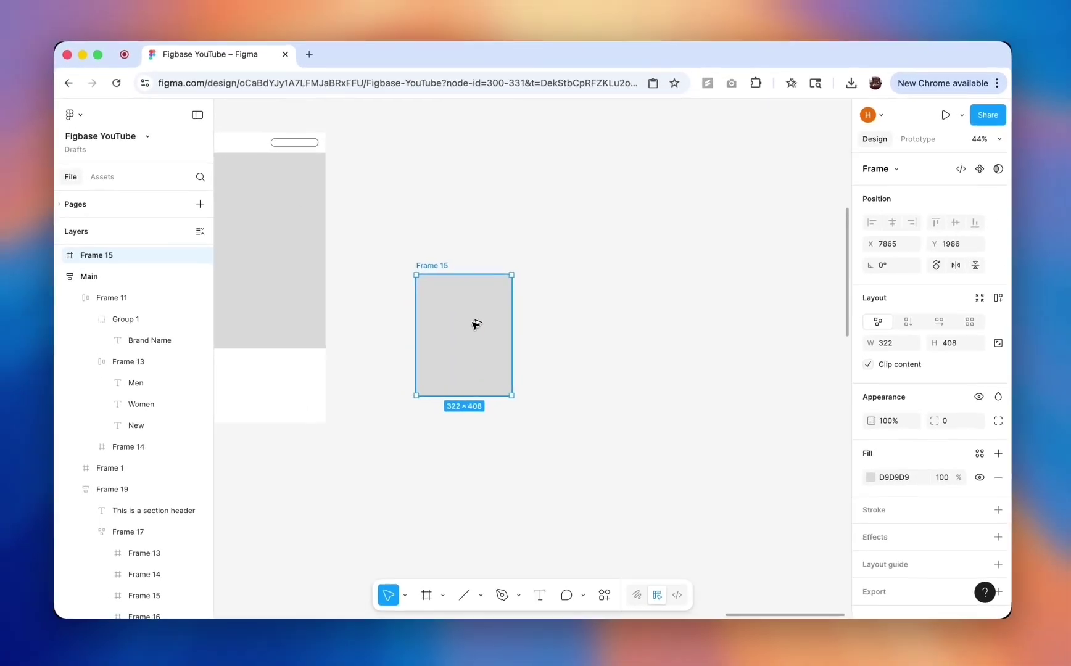
Duplicate the card into four, wrap them in auto layout with a 42 gap, and add a section header text.
{"action": "left_click_drag", "start_coordinate": [297, 90], "coordinate": [527, 113]}
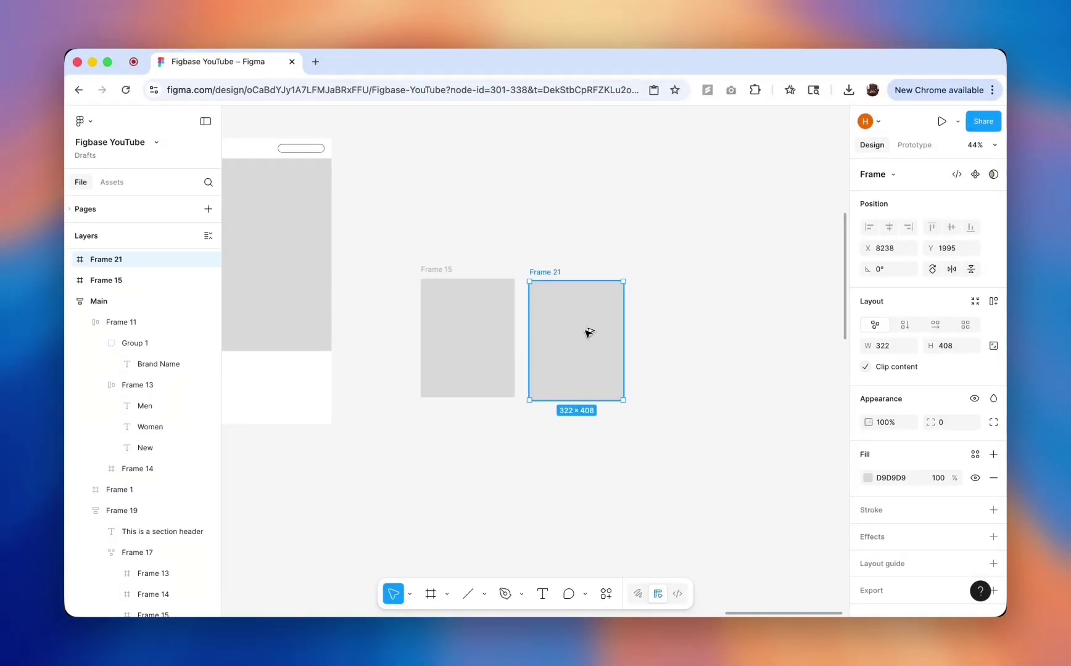
{"action": "left_click_drag", "start_coordinate": [587, 333], "coordinate": [693, 328]}
{"action": "scroll", "coordinate": [694, 328], "scroll_direction": "right", "scroll_amount": 2}
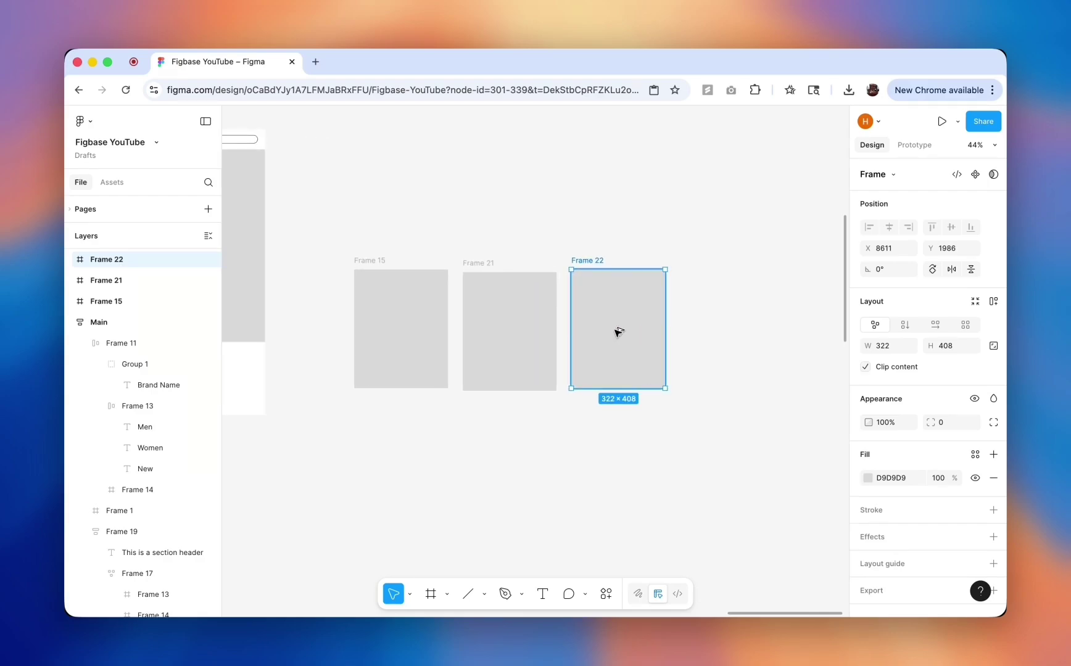
{"action": "left_click_drag", "start_coordinate": [619, 331], "coordinate": [728, 335]}
{"action": "left_click_drag", "start_coordinate": [774, 432], "coordinate": [336, 254]}
{"action": "key", "text": "shift+a"}
{"action": "left_click_drag", "start_coordinate": [927, 370], "coordinate": [916, 374]}
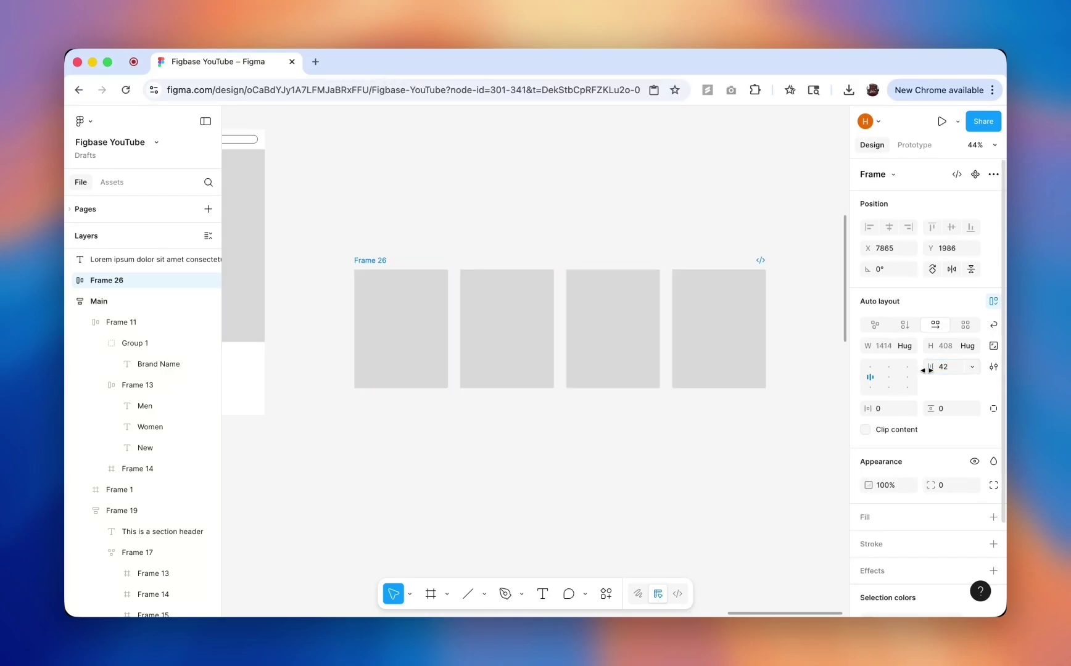
{"action": "left_click", "coordinate": [544, 241]}
{"action": "left_click", "coordinate": [531, 242]}
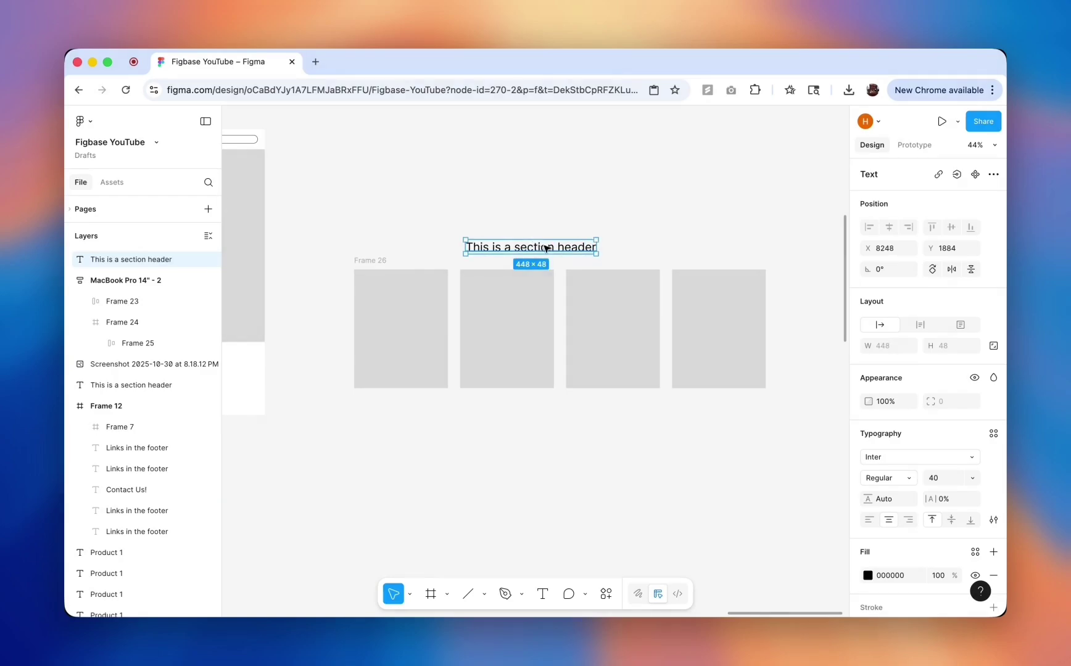
Centre the section header over the cards, group them, and move the group below the hero.
{"action": "left_click_drag", "start_coordinate": [546, 248], "coordinate": [565, 248]}
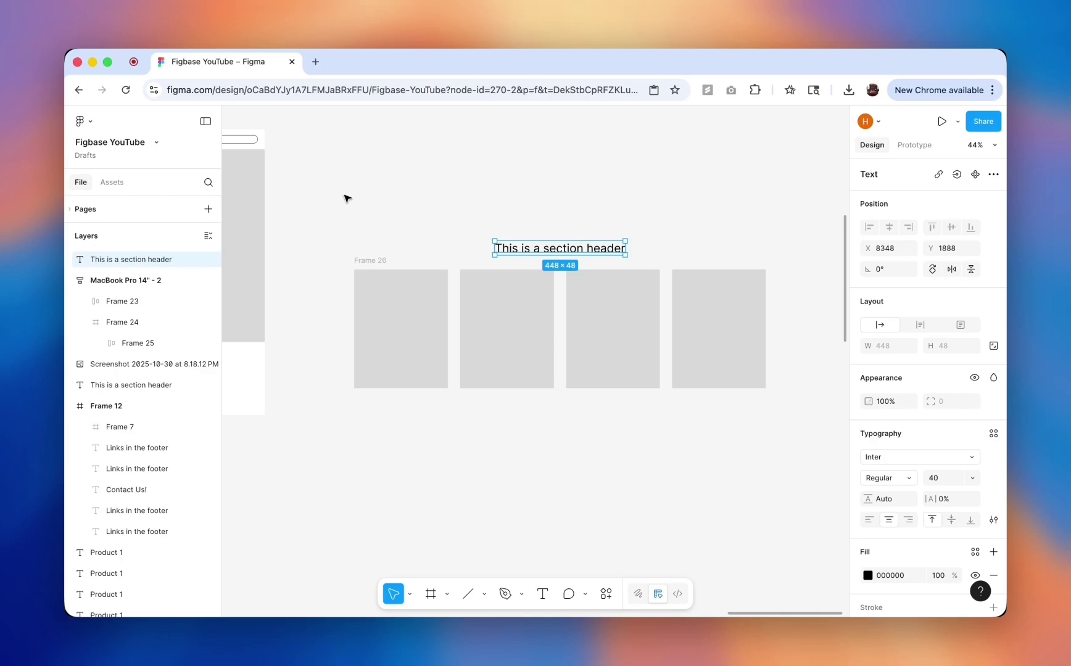
{"action": "left_click_drag", "start_coordinate": [331, 195], "coordinate": [812, 438]}
{"action": "key", "text": "super+g"}
{"action": "scroll", "coordinate": [747, 318], "scroll_direction": "down", "scroll_amount": 3}
{"action": "left_click_drag", "start_coordinate": [751, 313], "coordinate": [491, 366]}
Set the section's height to hug its contents.
{"action": "key", "text": "shift+Return"}
{"action": "left_click", "coordinate": [954, 377]}
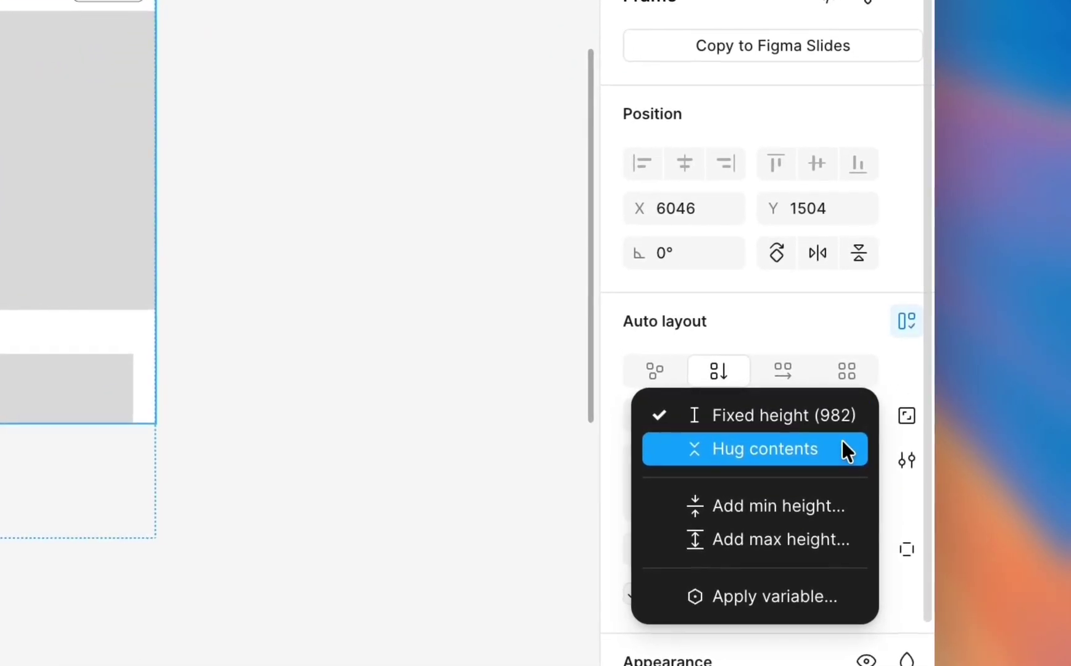
{"action": "left_click", "coordinate": [843, 449]}
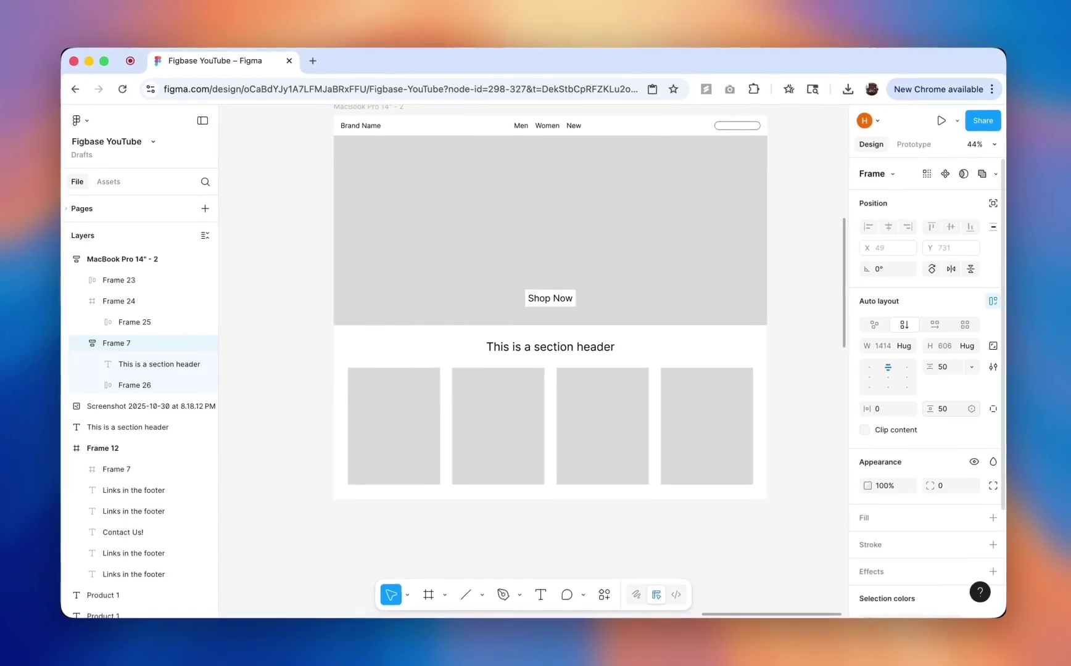
Make the product card row wrap and fill the section width.
{"action": "left_click", "coordinate": [743, 382]}
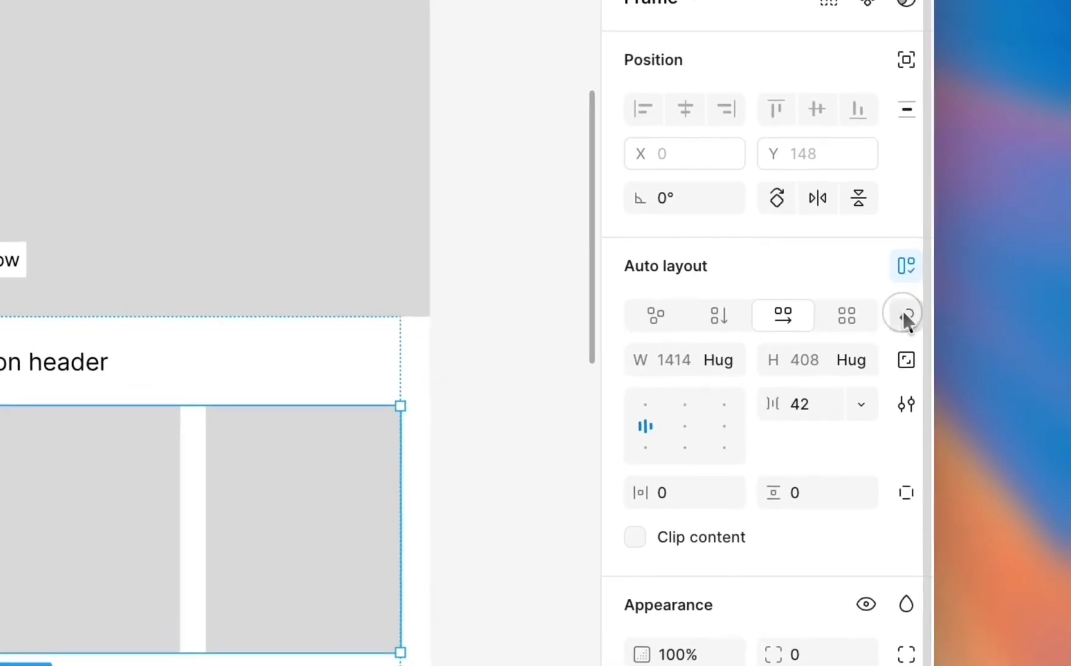
{"action": "left_click", "coordinate": [903, 315]}
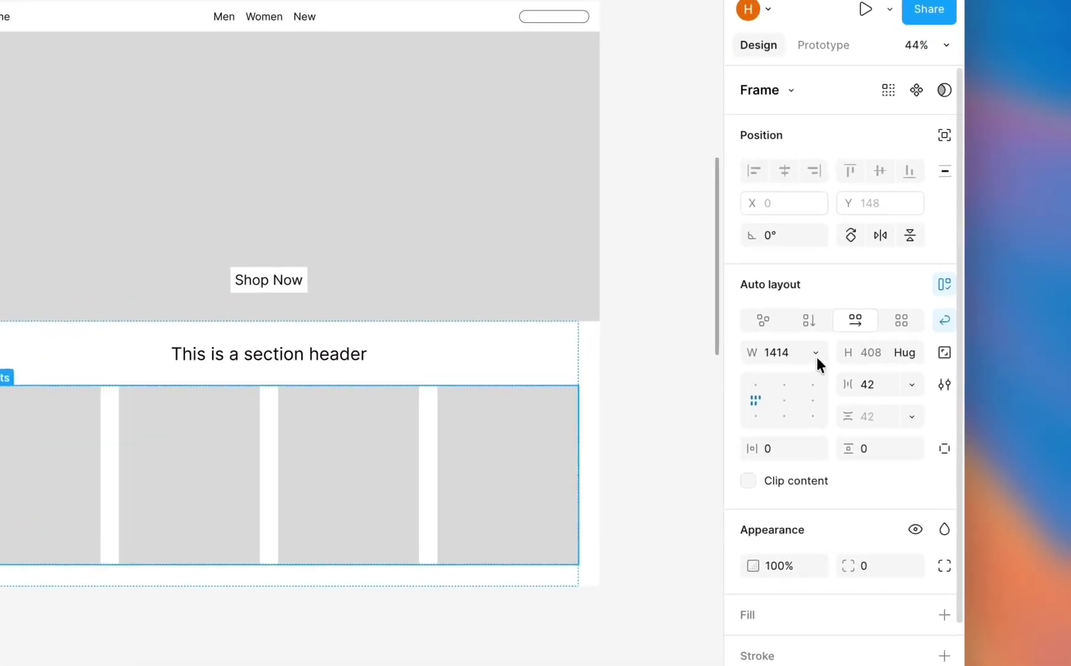
{"action": "left_click", "coordinate": [909, 345]}
{"action": "left_click", "coordinate": [719, 393]}
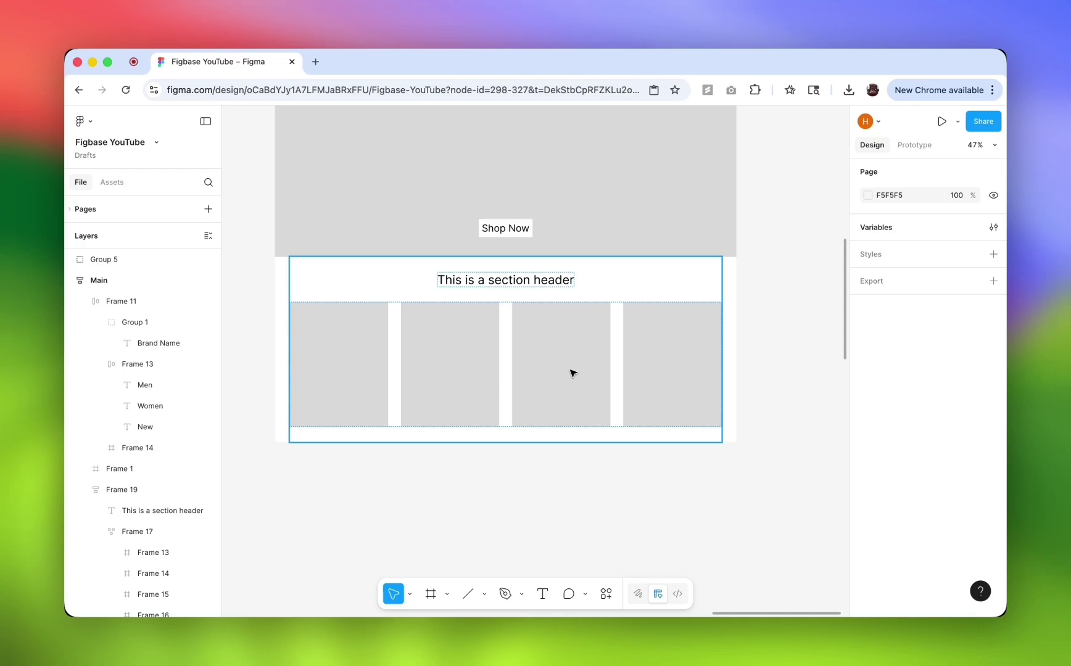
Make the outer section fill the page width.
{"action": "left_click", "coordinate": [573, 373]}
{"action": "left_click", "coordinate": [910, 346]}
{"action": "left_click", "coordinate": [727, 393]}
{"action": "left_click", "coordinate": [263, 374]}
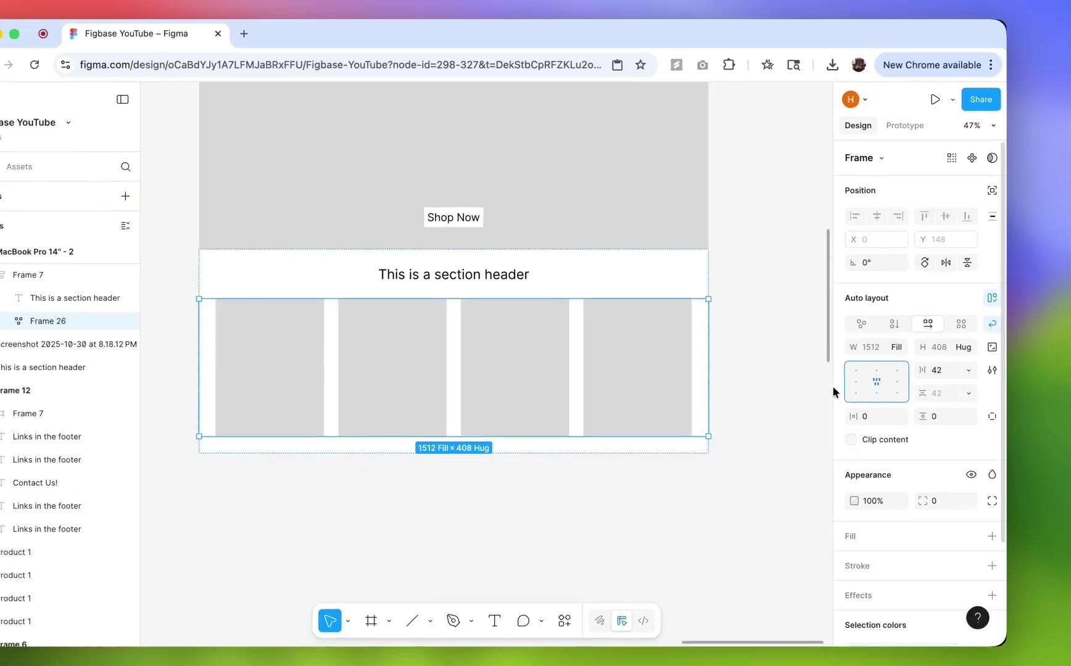
Review the footer links Contact, Careers, On Sale and Shipping & Returns.
{"action": "left_click", "coordinate": [523, 438]}
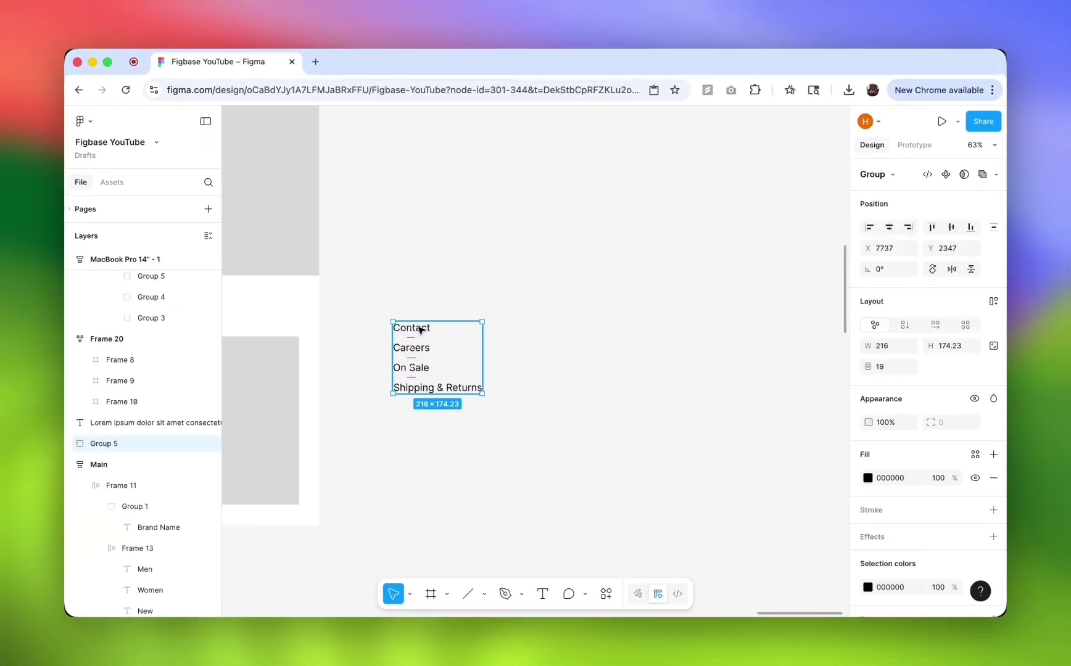
{"action": "double_click", "coordinate": [420, 331]}
{"action": "left_click", "coordinate": [411, 350]}
{"action": "left_click", "coordinate": [411, 368]}
{"action": "left_click", "coordinate": [435, 390]}
{"action": "left_click", "coordinate": [453, 405]}
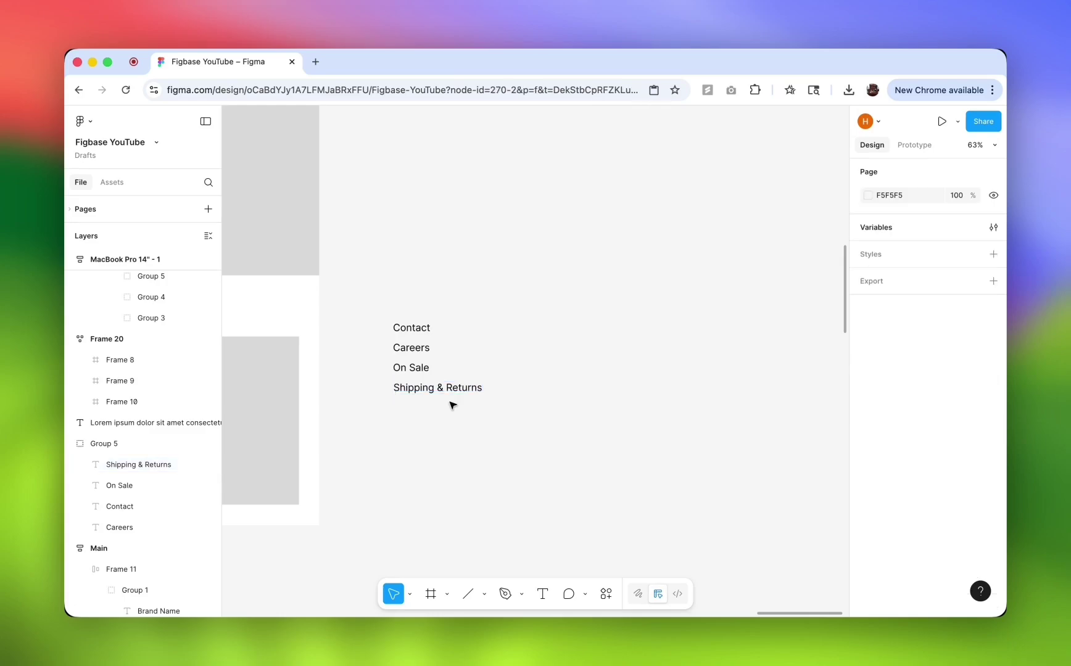
Duplicate the footer link column to its right and start a Sign Up For Rewards label beside it.
{"action": "left_click", "coordinate": [445, 363]}
{"action": "left_click_drag", "start_coordinate": [445, 363], "coordinate": [587, 365]}
{"action": "scroll", "coordinate": [585, 366], "scroll_direction": "right", "scroll_amount": 3}
{"action": "left_click", "coordinate": [586, 366]}
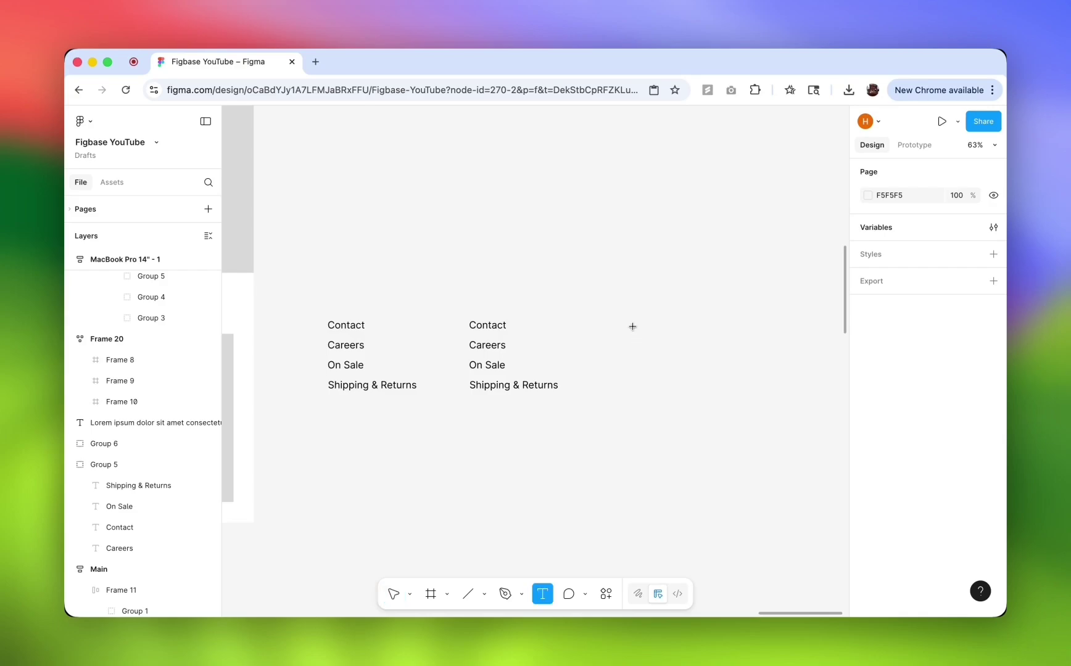
{"action": "left_click", "coordinate": [632, 327]}
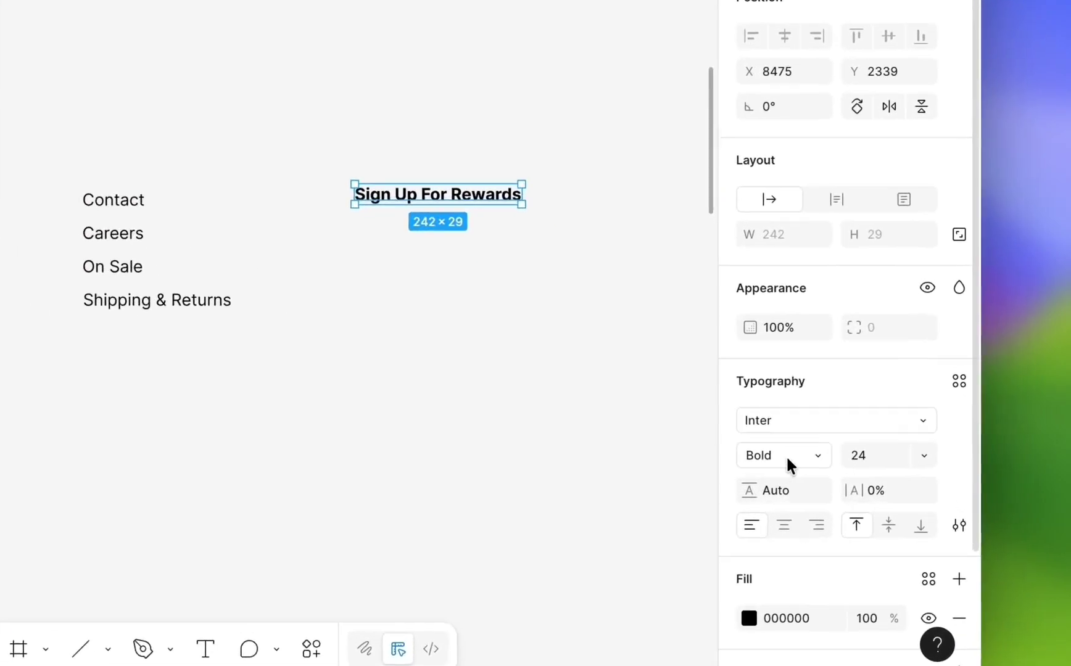
Make the 'Sign Up For Rewards' heading bold at font size 24.
{"action": "left_click", "coordinate": [889, 479]}
{"action": "left_click", "coordinate": [890, 479]}
{"action": "left_click", "coordinate": [894, 450]}
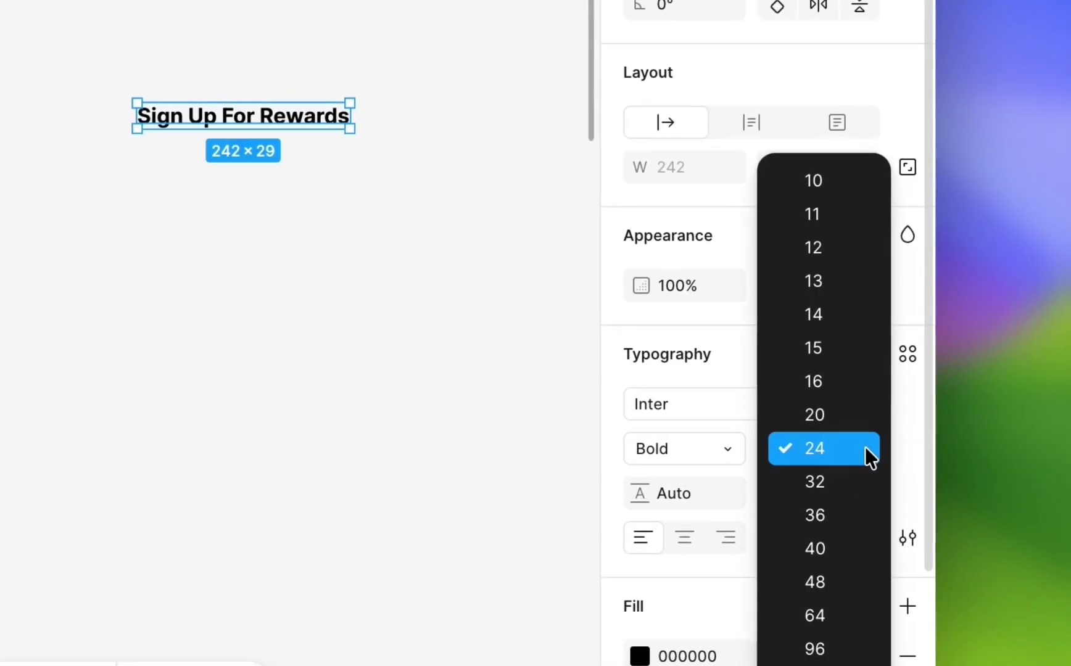
{"action": "left_click", "coordinate": [879, 458]}
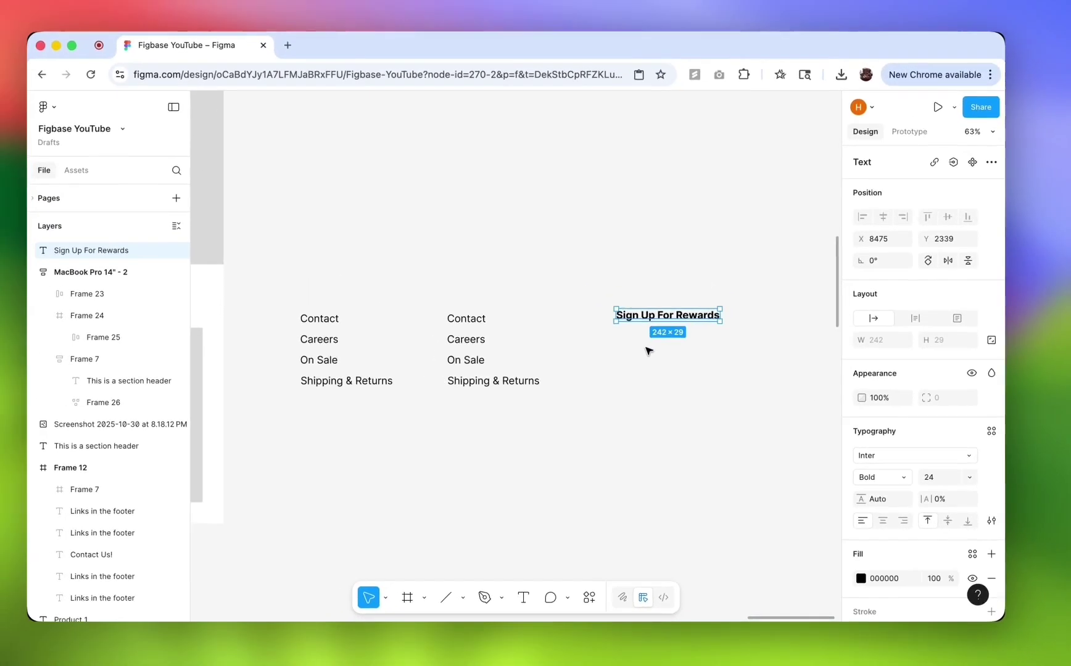
{"action": "key", "text": "Escape"}
Draw a 300×55 frame below the heading and fill it with grey D9D9D9.
{"action": "key", "text": "f"}
{"action": "left_click", "coordinate": [641, 343]}
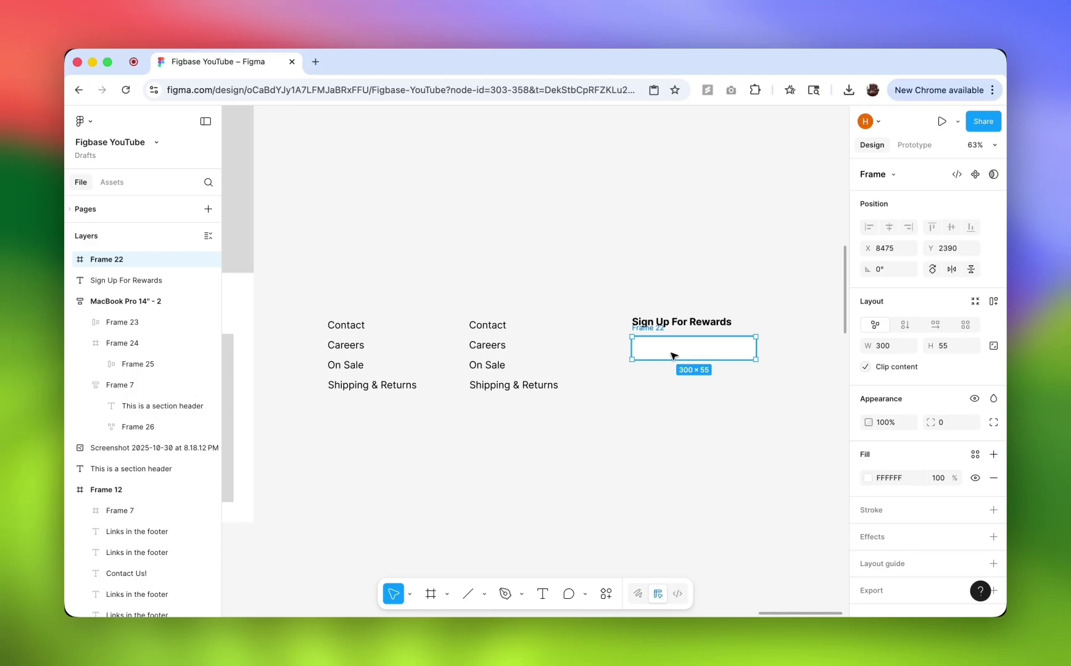
{"action": "key", "text": "i"}
{"action": "scroll", "coordinate": [675, 339], "scroll_direction": "left", "scroll_amount": 2}
{"action": "left_click", "coordinate": [248, 213]}
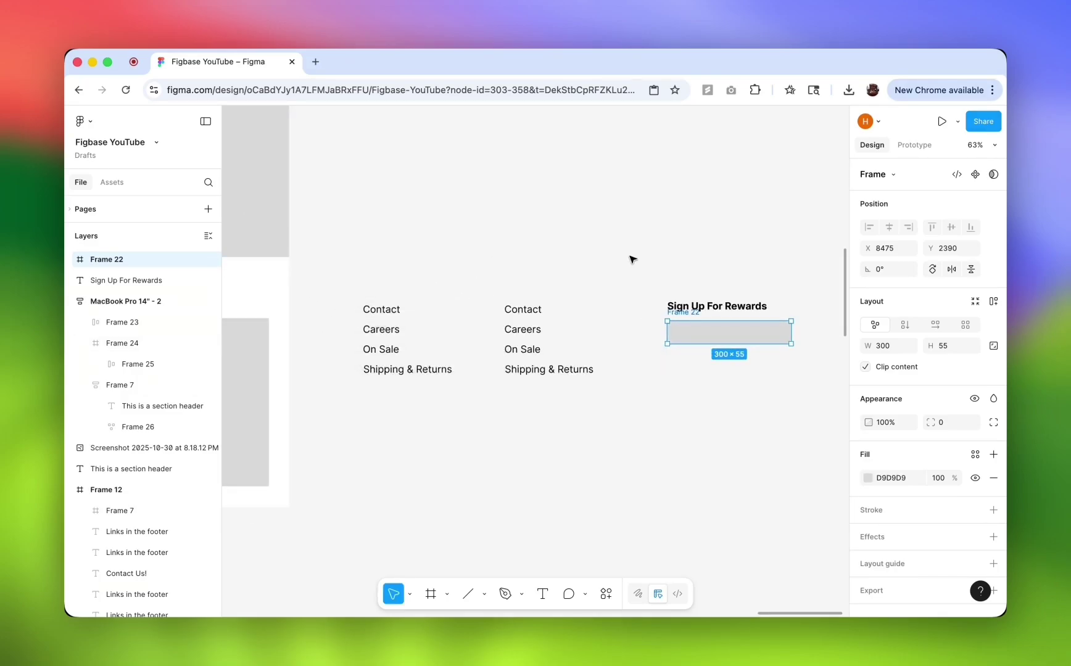
Group the rewards heading and the grey box together.
{"action": "left_click", "coordinate": [655, 280]}
{"action": "left_click_drag", "start_coordinate": [699, 336], "coordinate": [721, 353]}
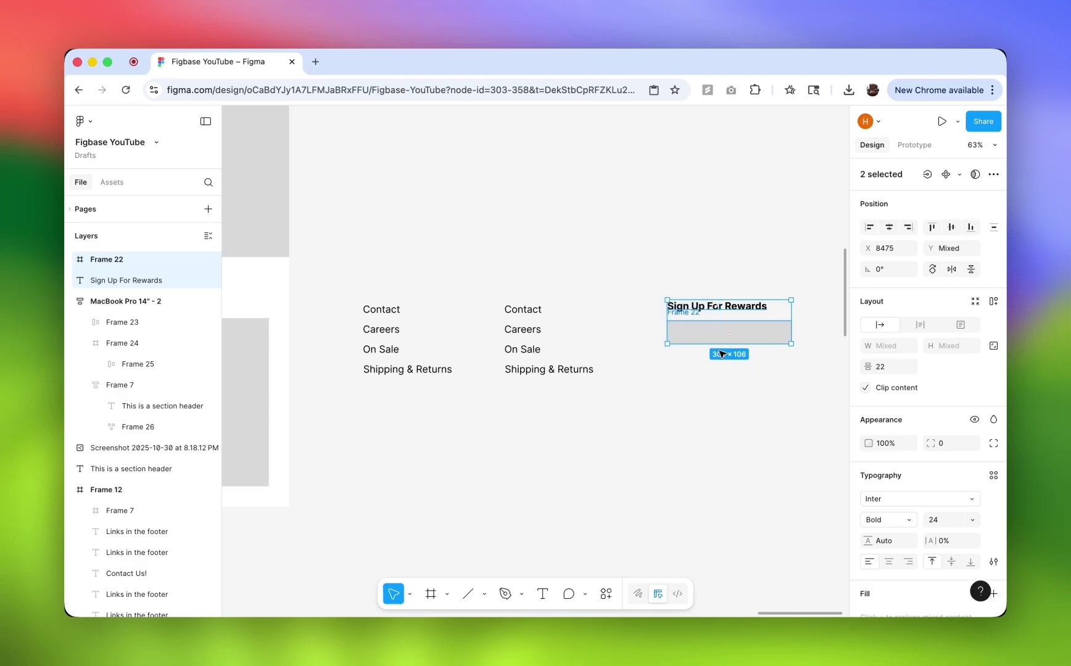
{"action": "key", "text": "super+g"}
Wrap both link columns and the signup group in a top-left aligned auto-layout row.
{"action": "left_click", "coordinate": [766, 413]}
{"action": "left_click_drag", "start_coordinate": [784, 414], "coordinate": [371, 282]}
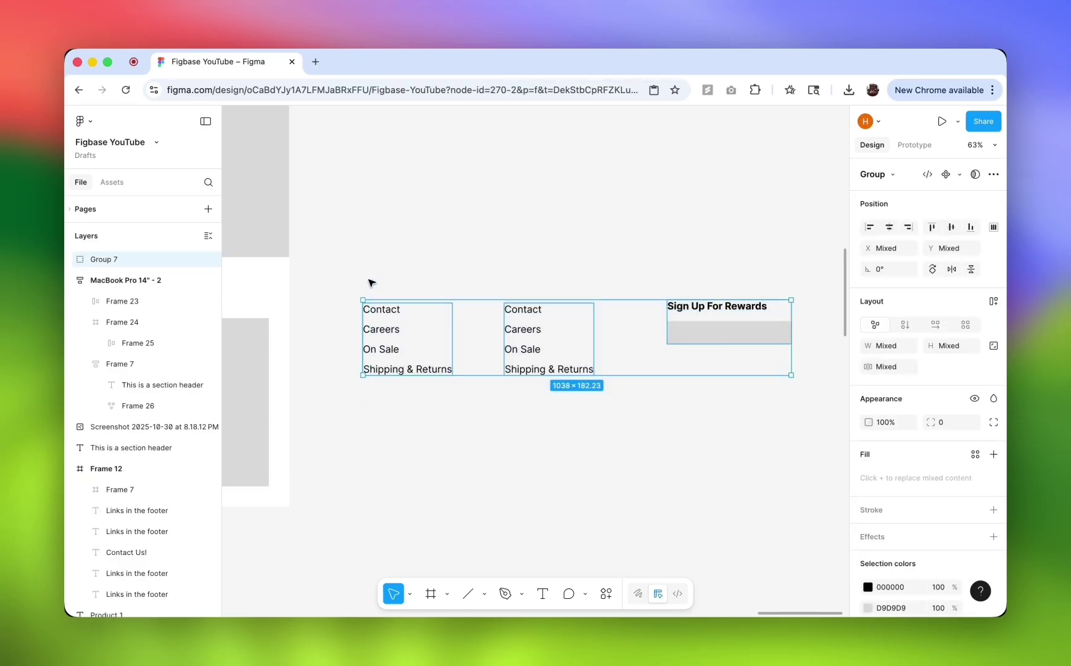
{"action": "key", "text": "shift+a"}
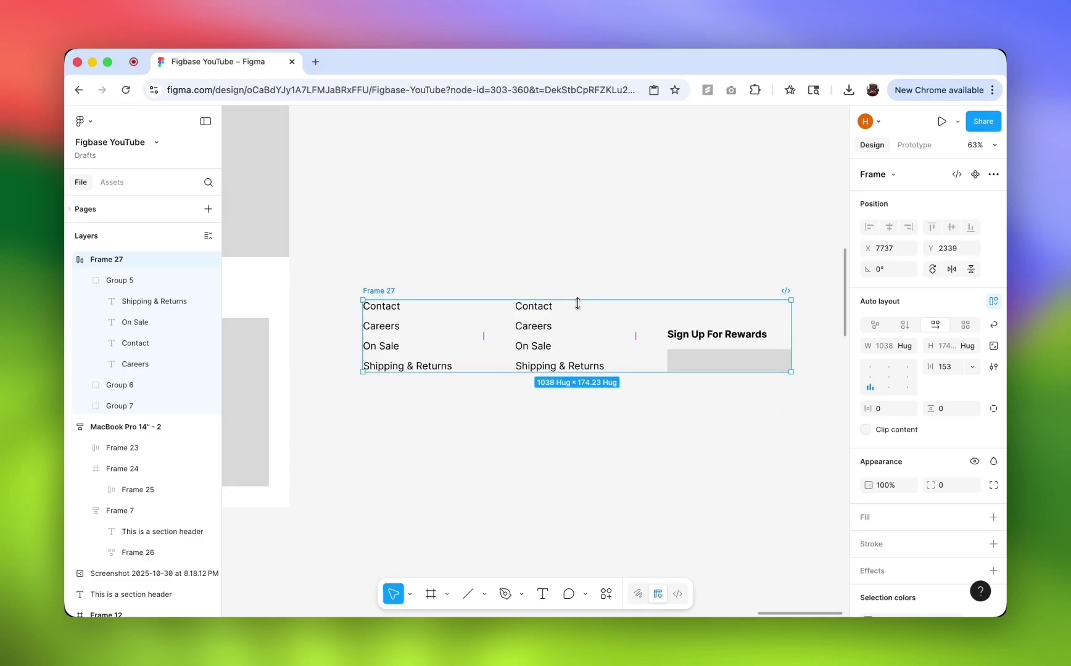
{"action": "left_click", "coordinate": [871, 369]}
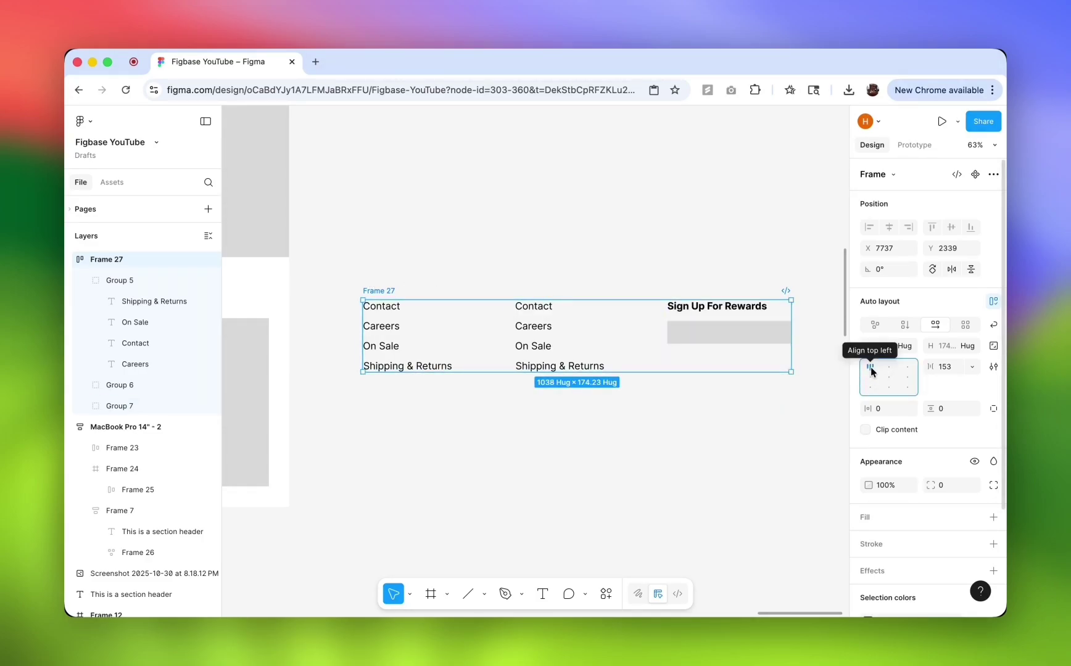
Move the footer row into the MacBook Pro 14" - 2 page below the product cards.
{"action": "scroll", "coordinate": [801, 415], "scroll_direction": "down", "scroll_amount": 3}
{"action": "scroll", "coordinate": [800, 414], "scroll_direction": "left", "scroll_amount": 10}
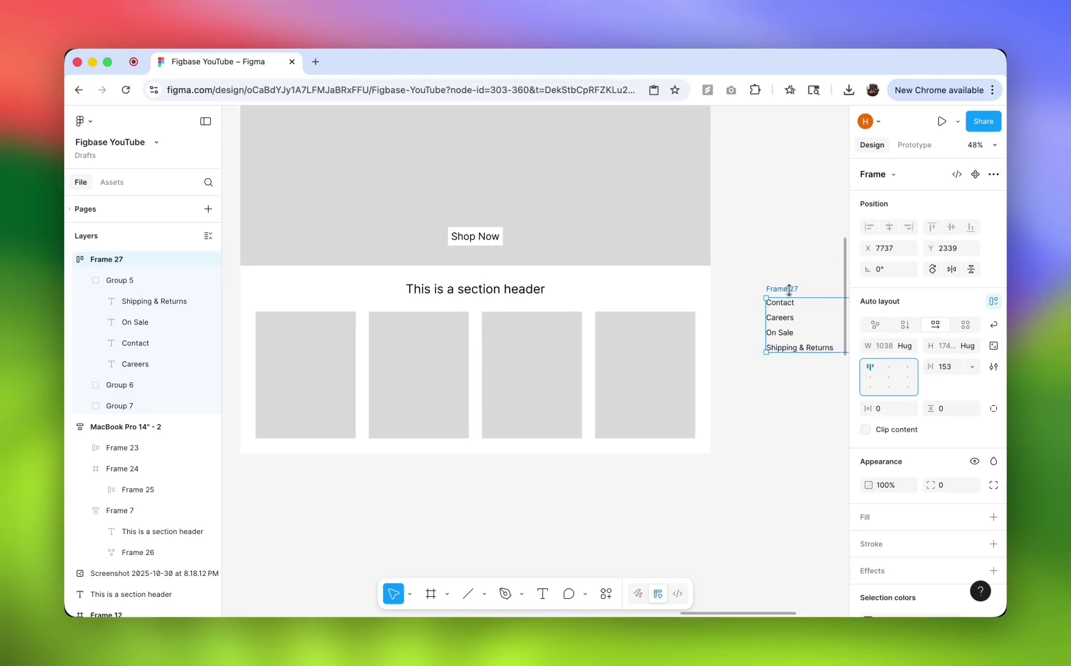
{"action": "left_click_drag", "start_coordinate": [789, 292], "coordinate": [507, 443]}
{"action": "scroll", "coordinate": [504, 438], "scroll_direction": "down", "scroll_amount": 1}
{"action": "scroll", "coordinate": [504, 438], "scroll_direction": "down", "scroll_amount": 1}
{"action": "scroll", "coordinate": [505, 440], "scroll_direction": "left", "scroll_amount": 1}
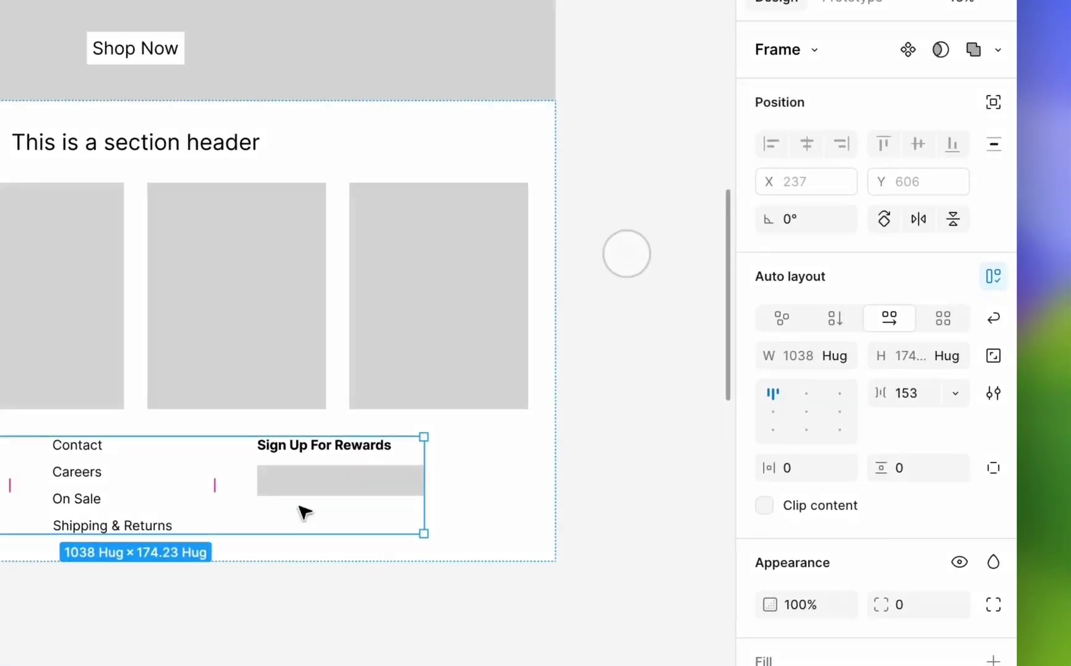
Set the footer row width to Fill container with 50 horizontal and vertical padding.
{"action": "left_click", "coordinate": [905, 346]}
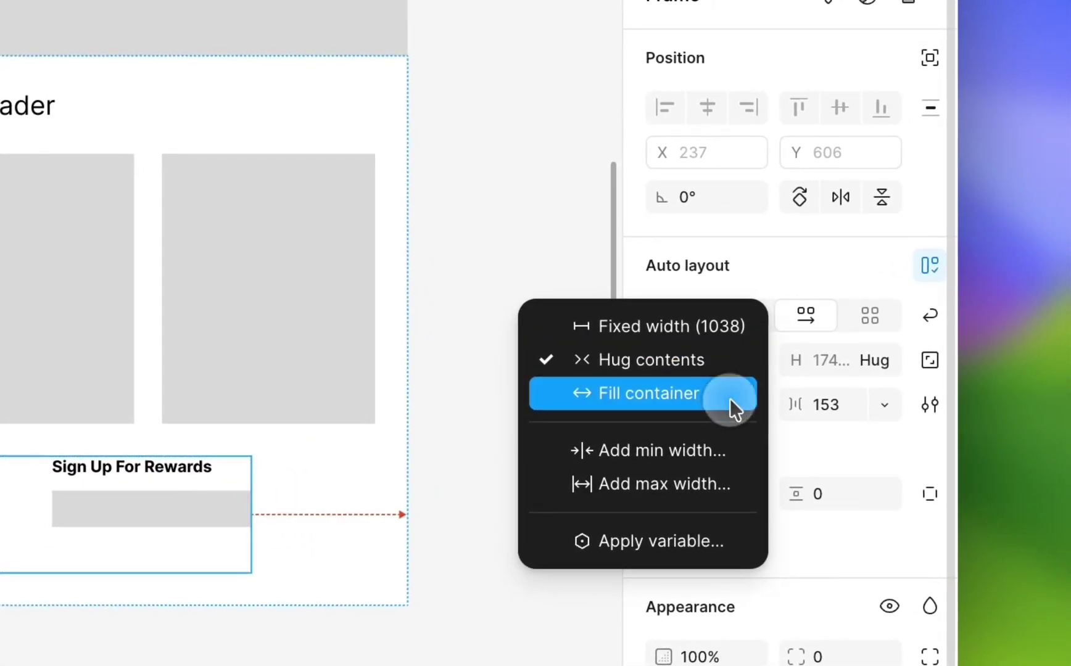
{"action": "left_click", "coordinate": [730, 399]}
{"action": "left_click", "coordinate": [714, 499]}
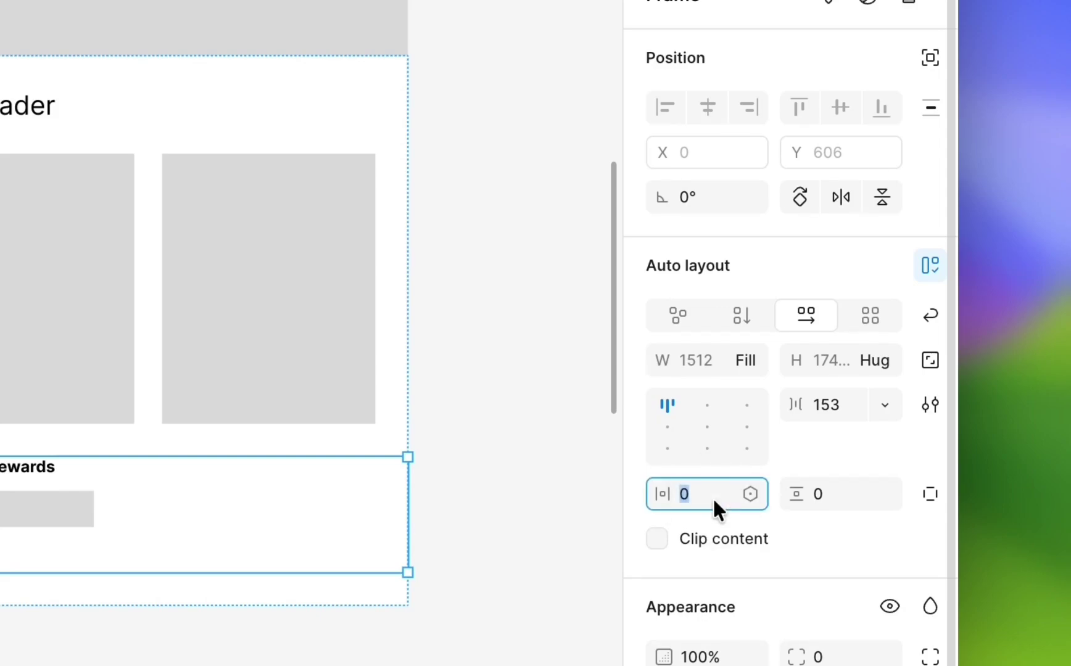
{"action": "type", "text": "70"}
{"action": "key", "text": "Return"}
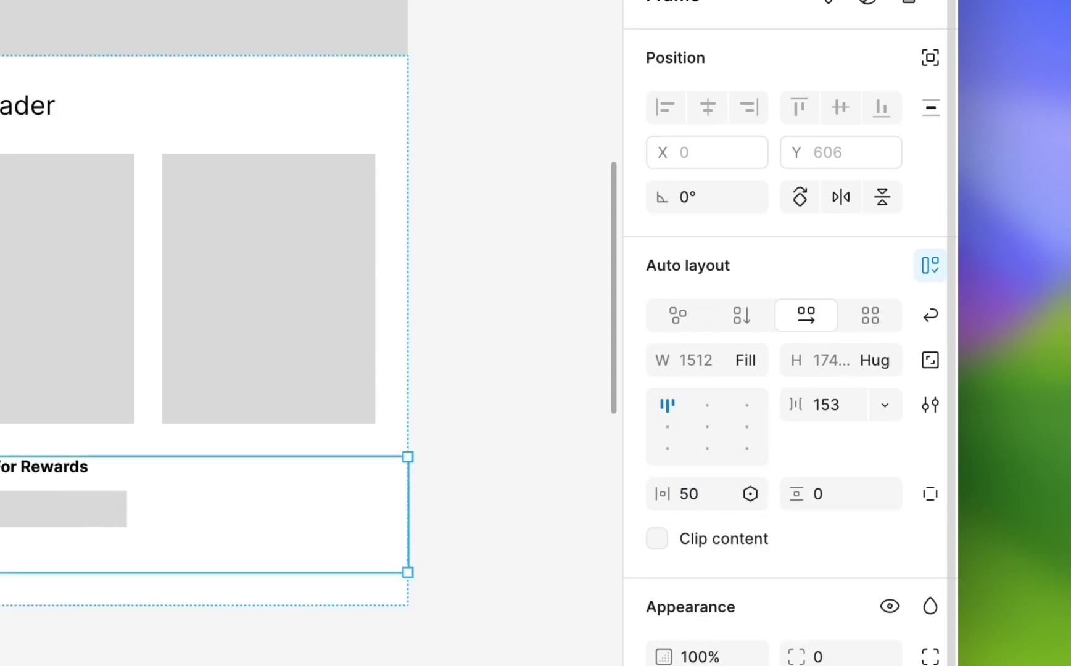
{"action": "key", "text": "Return"}
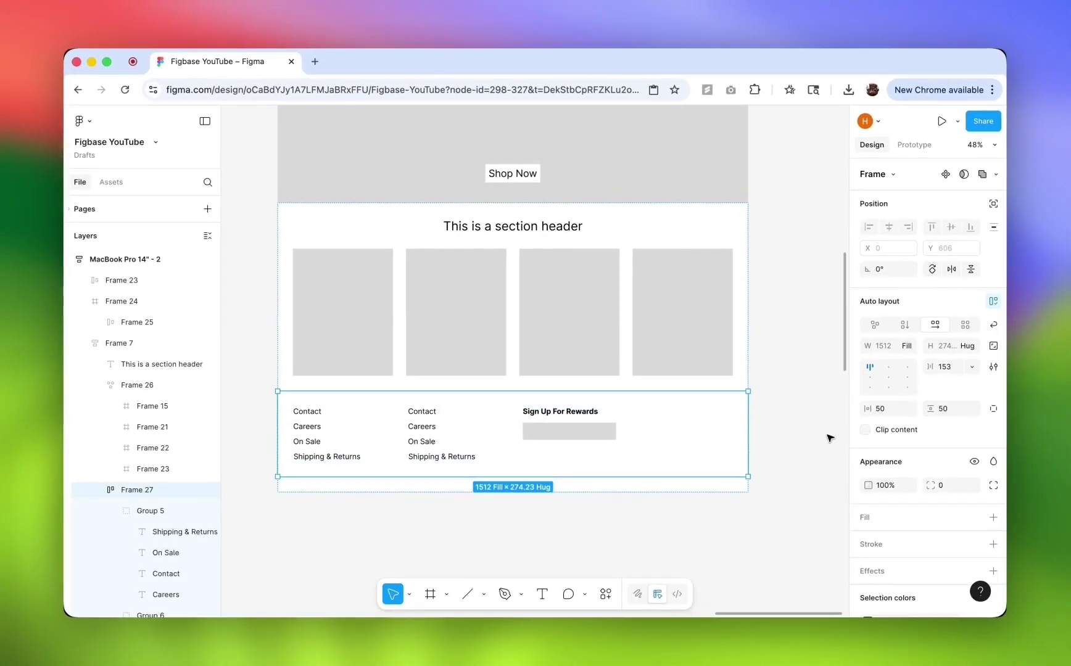
{"action": "key", "text": "Escape"}
{"action": "left_click", "coordinate": [651, 430]}
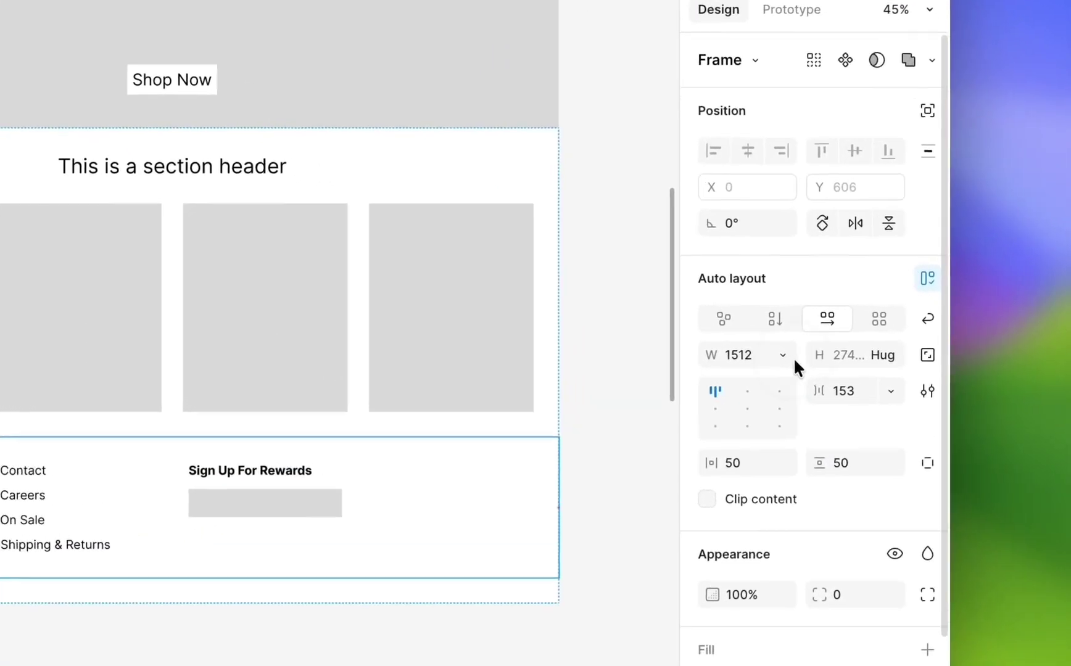
Turn on wrap for the footer items with a 20 gap between rows.
{"action": "left_click", "coordinate": [782, 356]}
{"action": "left_click", "coordinate": [781, 355]}
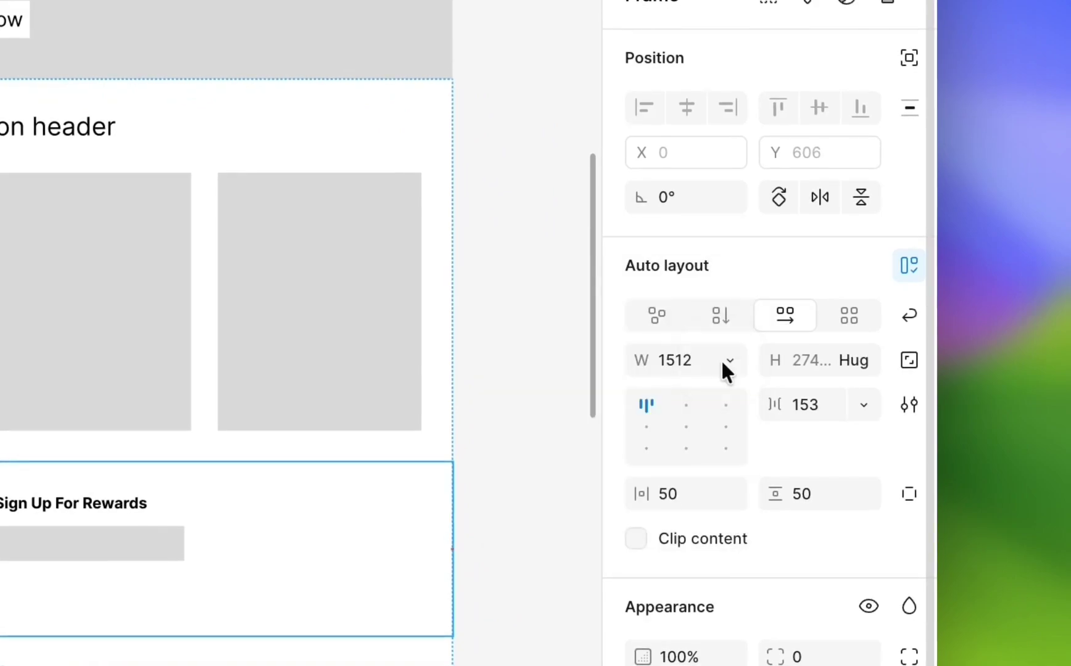
{"action": "left_click", "coordinate": [901, 314]}
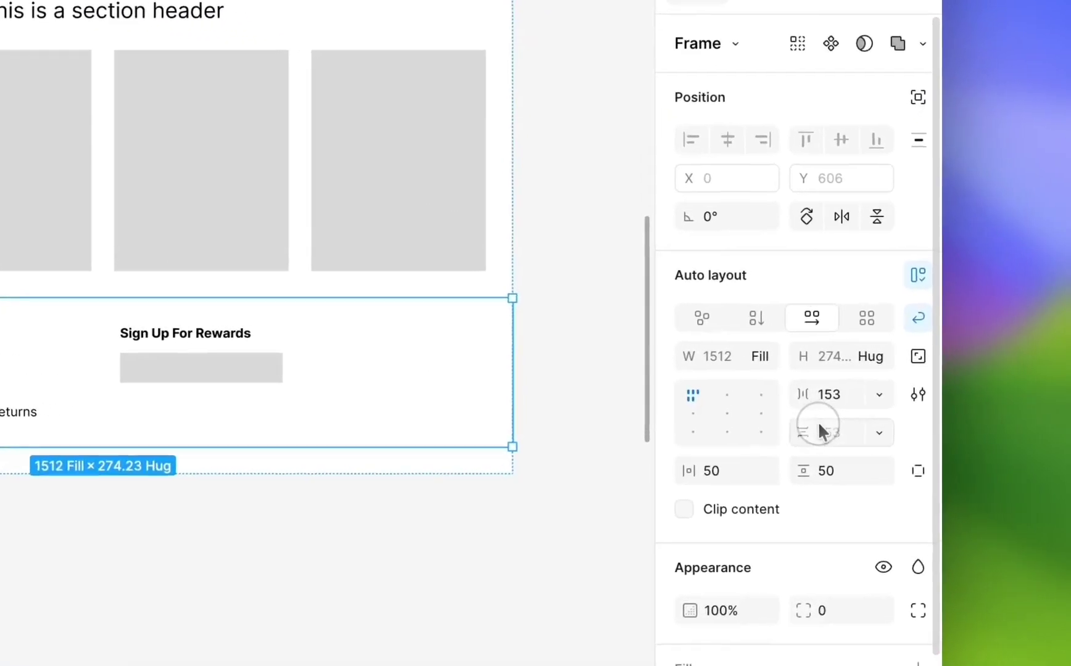
{"action": "left_click", "coordinate": [818, 423]}
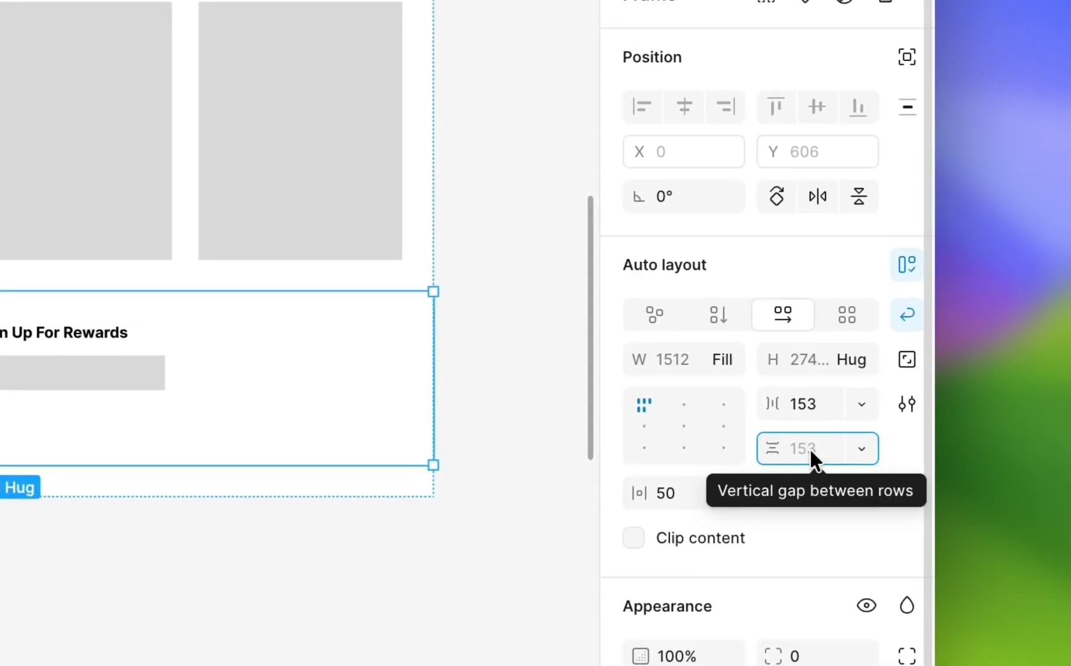
{"action": "type", "text": "20"}
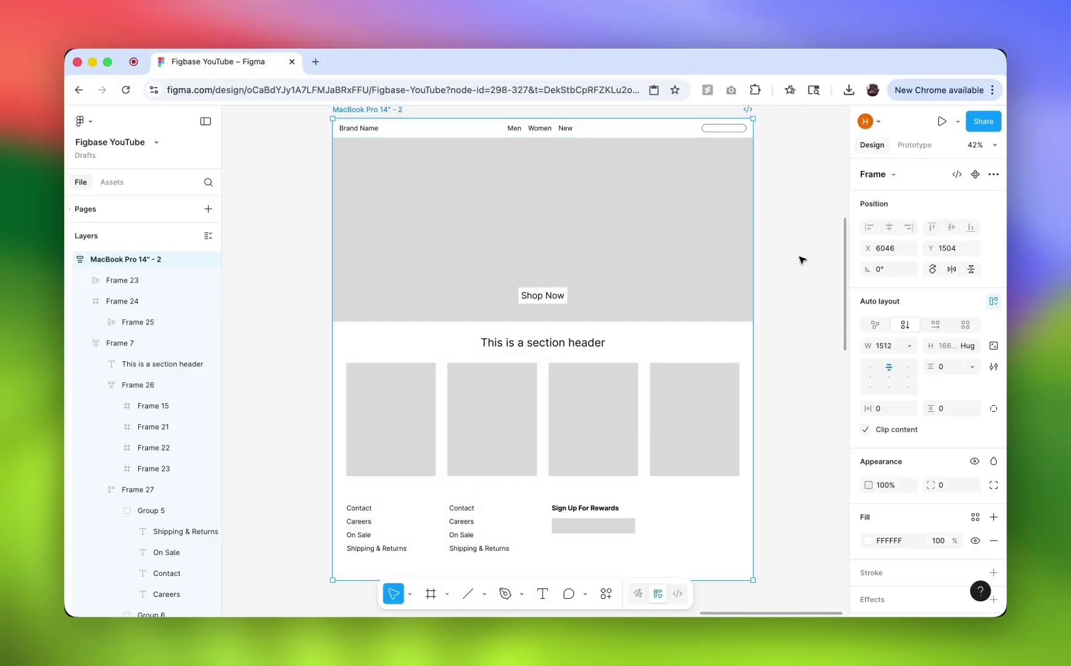
Set the section header text width to Fill container.
{"action": "left_click", "coordinate": [760, 258]}
{"action": "left_click", "coordinate": [585, 347]}
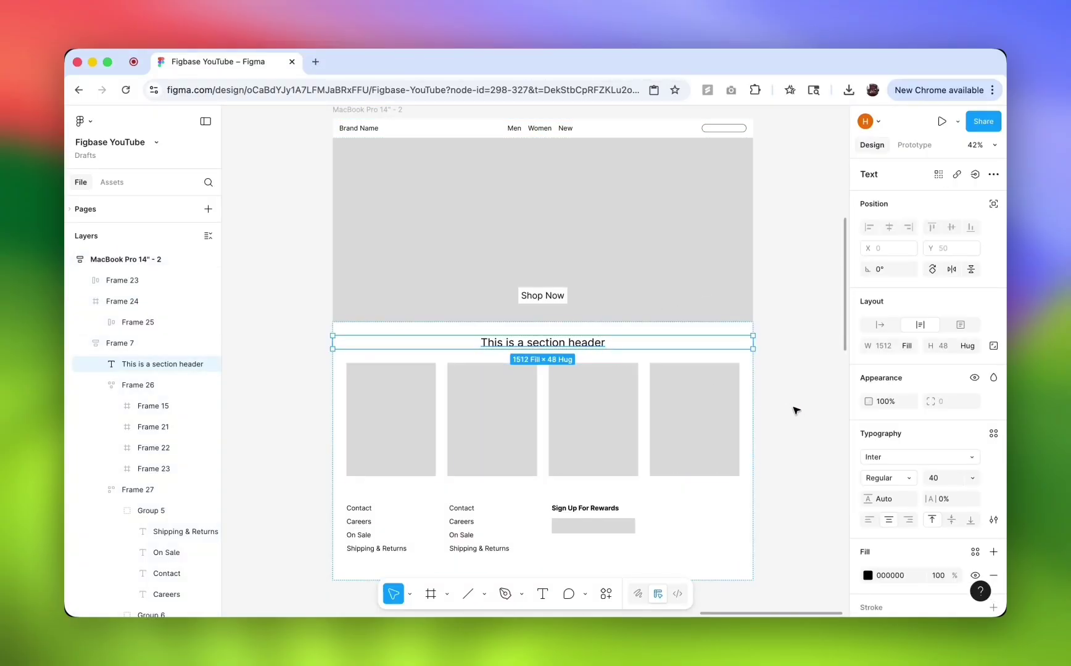
{"action": "left_click", "coordinate": [909, 346]}
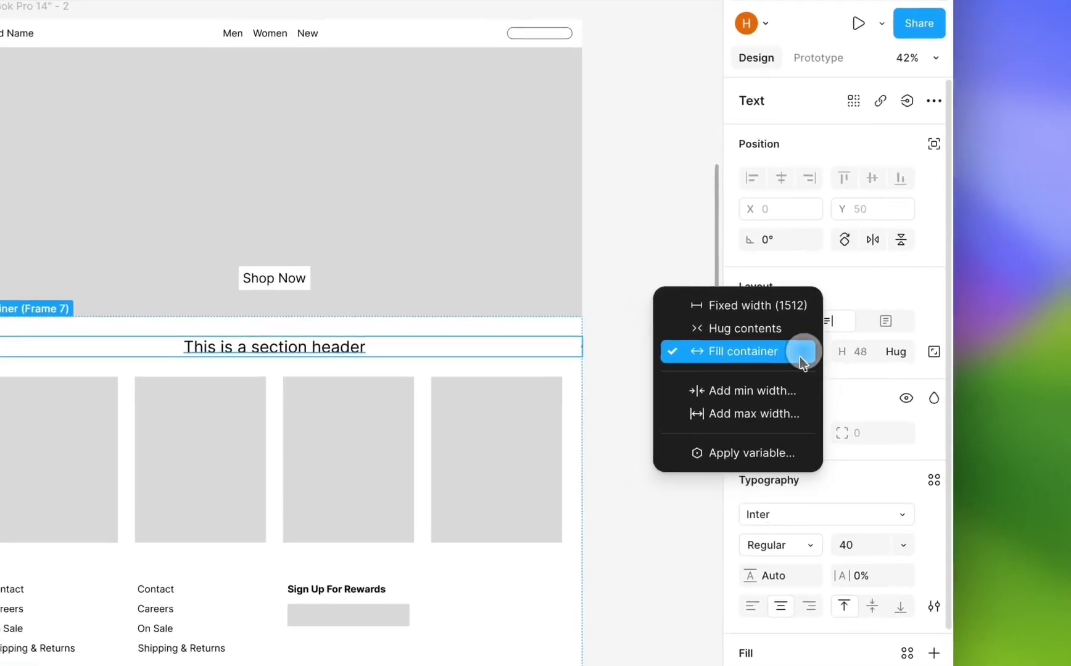
{"action": "left_click", "coordinate": [909, 344]}
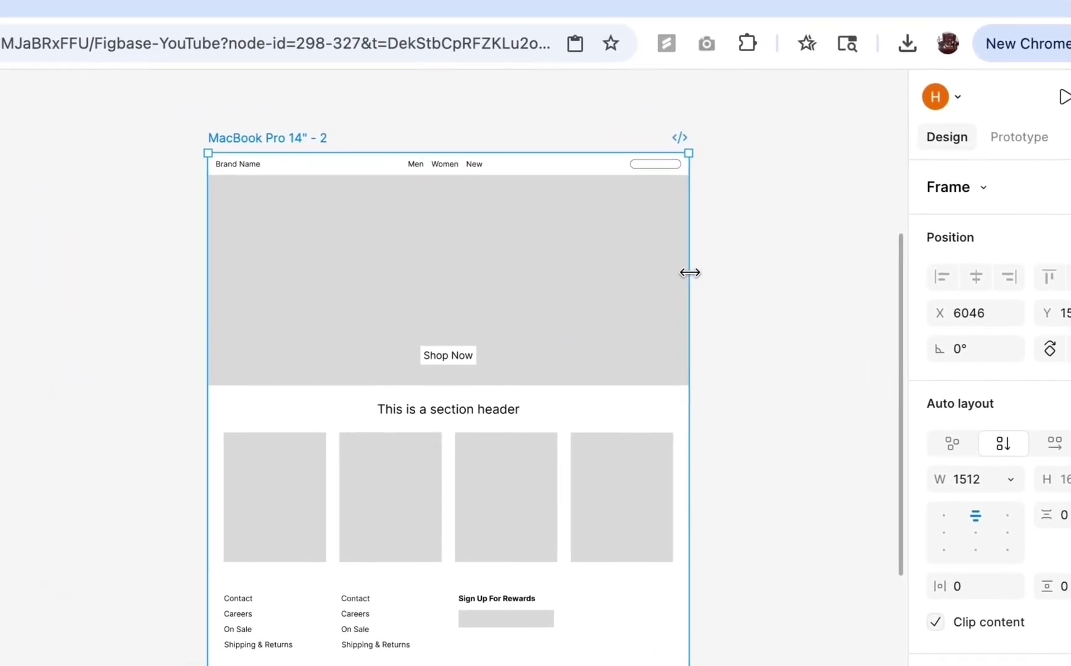
Narrow the desktop page frame, then widen it to 1570 to check the cards reflow.
{"action": "left_click_drag", "start_coordinate": [689, 272], "coordinate": [349, 303]}
{"action": "scroll", "coordinate": [349, 303], "scroll_direction": "down", "scroll_amount": 10}
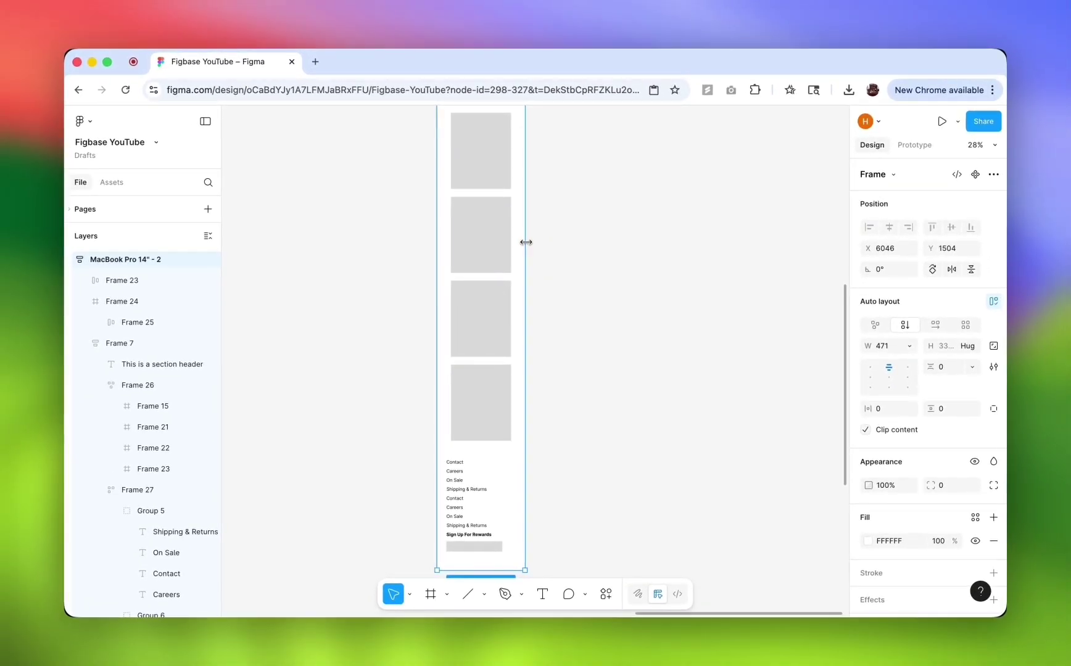
{"action": "scroll", "coordinate": [351, 303], "scroll_direction": "down", "scroll_amount": 2}
{"action": "scroll", "coordinate": [525, 242], "scroll_direction": "down", "scroll_amount": 3}
{"action": "left_click_drag", "start_coordinate": [525, 240], "coordinate": [653, 240]}
{"action": "scroll", "coordinate": [654, 239], "scroll_direction": "up", "scroll_amount": 5}
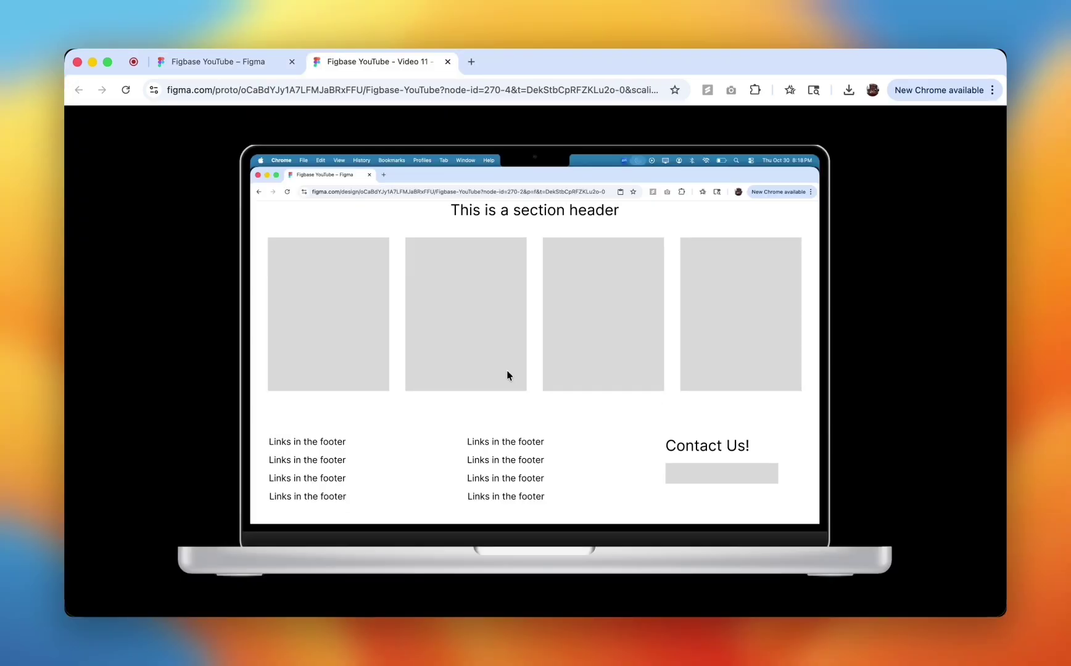
Scroll through the prototype preview on MacBook, iPad and iPhone 16 device frames.
{"action": "scroll", "coordinate": [507, 372], "scroll_direction": "up", "scroll_amount": 5}
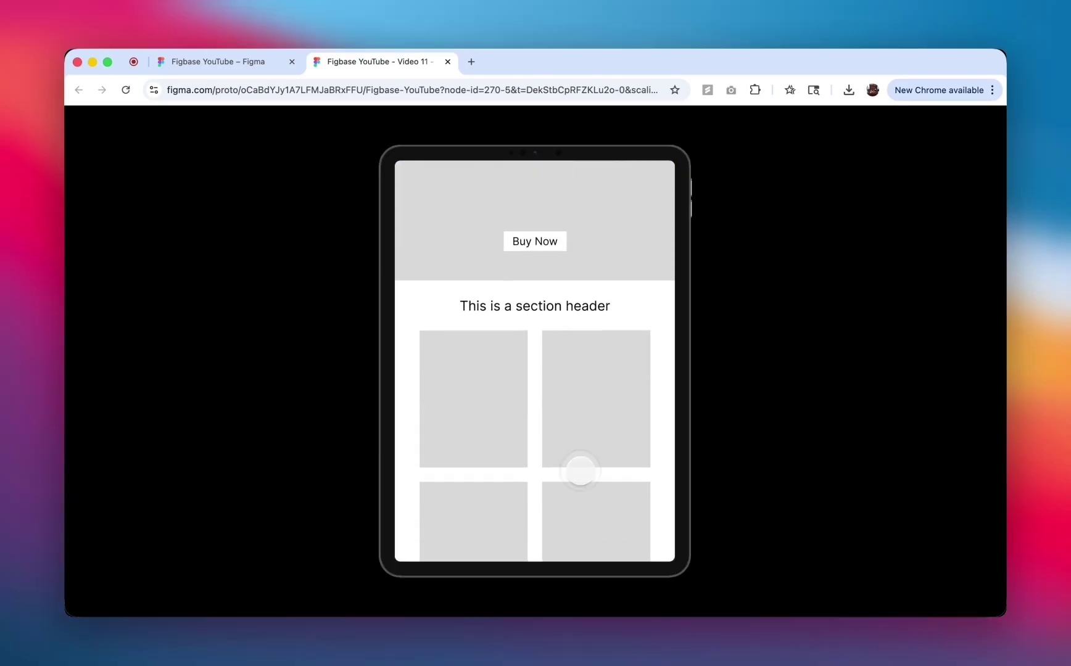
{"action": "scroll", "coordinate": [573, 470], "scroll_direction": "up", "scroll_amount": 4}
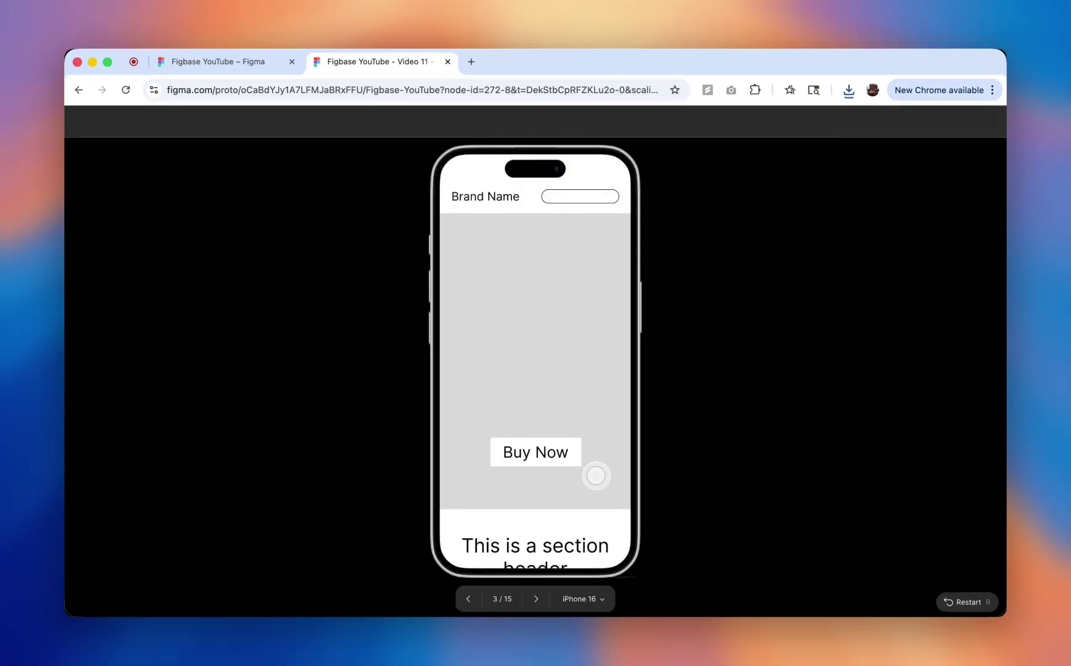
{"action": "scroll", "coordinate": [596, 476], "scroll_direction": "down", "scroll_amount": 10}
{"action": "scroll", "coordinate": [574, 311], "scroll_direction": "down", "scroll_amount": 6}
{"action": "scroll", "coordinate": [568, 370], "scroll_direction": "up", "scroll_amount": 5}
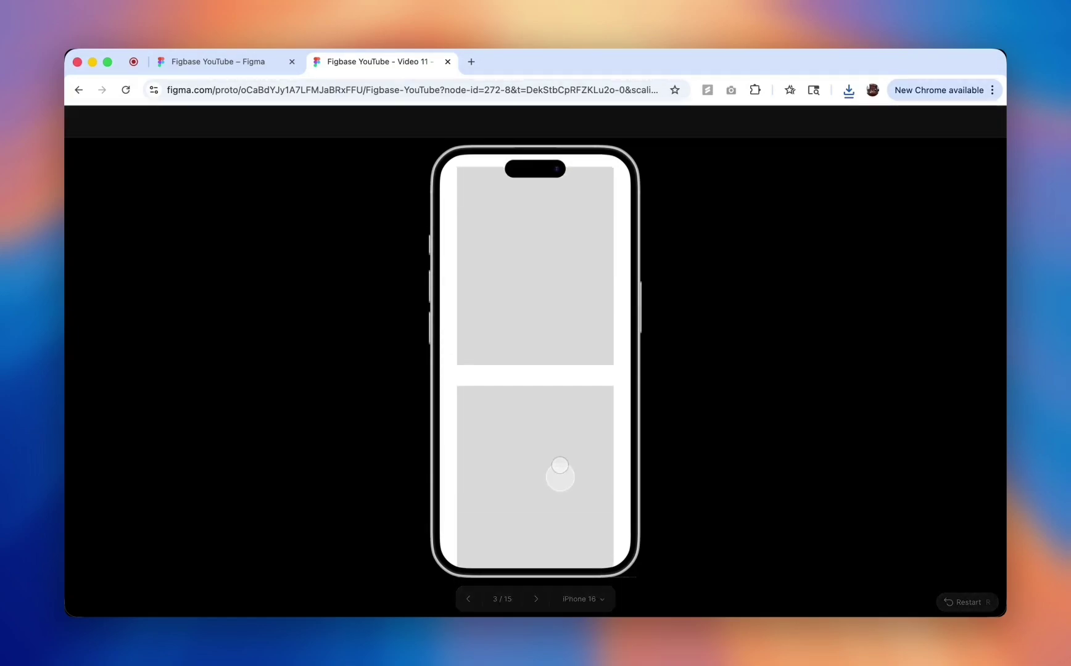